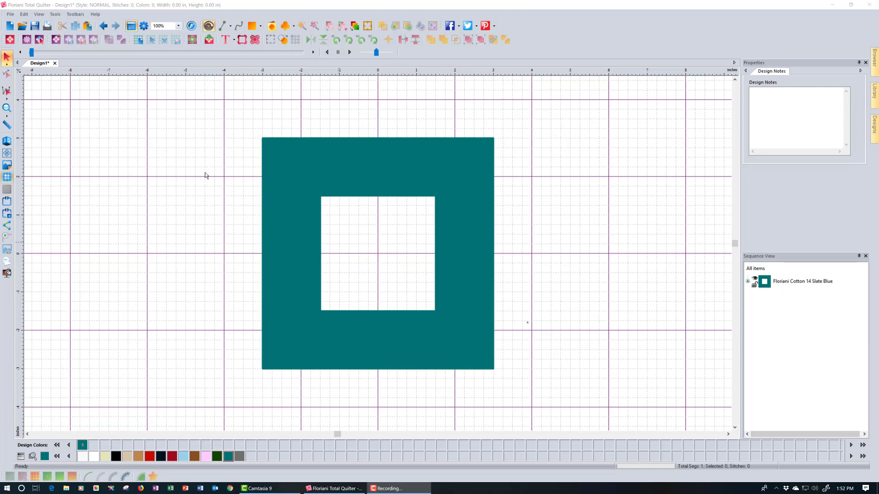
# - Undo the earlier fill and inner hole, back to two unfilled square outlines
pyautogui.click(104, 26)
pyautogui.click(105, 27)
pyautogui.click(105, 27)
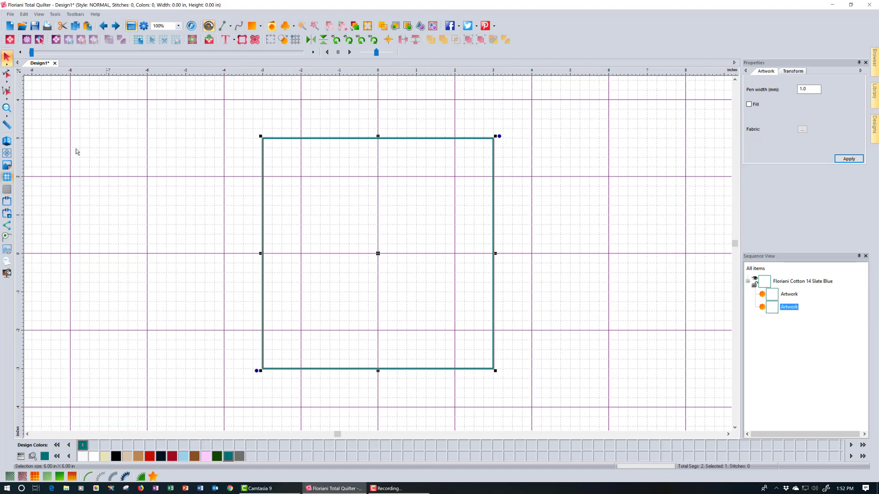
# - Use Add Hole to draw a rectangular hole about 2.25 by 2 inches inside the selected square, and fill the artwork
pyautogui.click(9, 76)
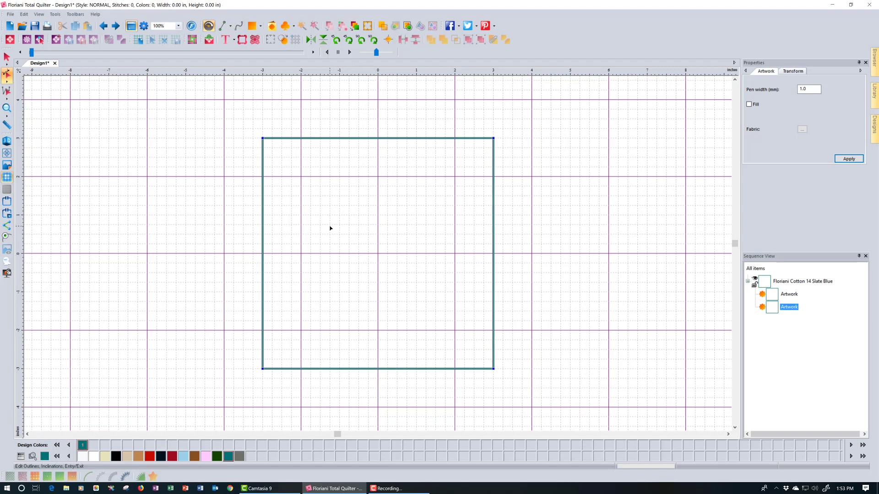
pyautogui.rightClick(263, 140)
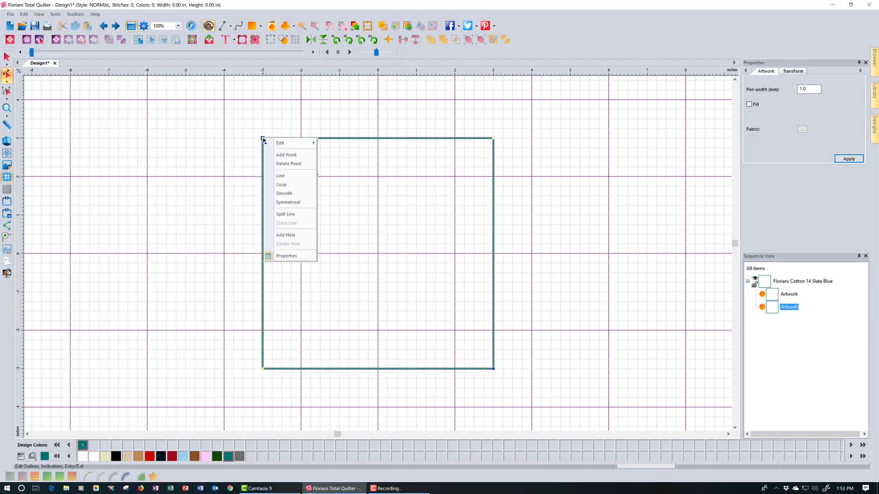
pyautogui.click(301, 234)
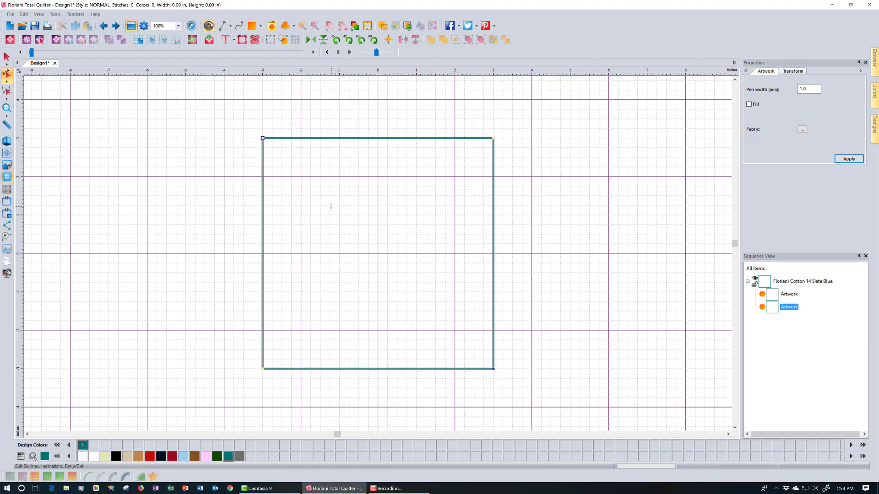
pyautogui.click(417, 205)
pyautogui.click(416, 282)
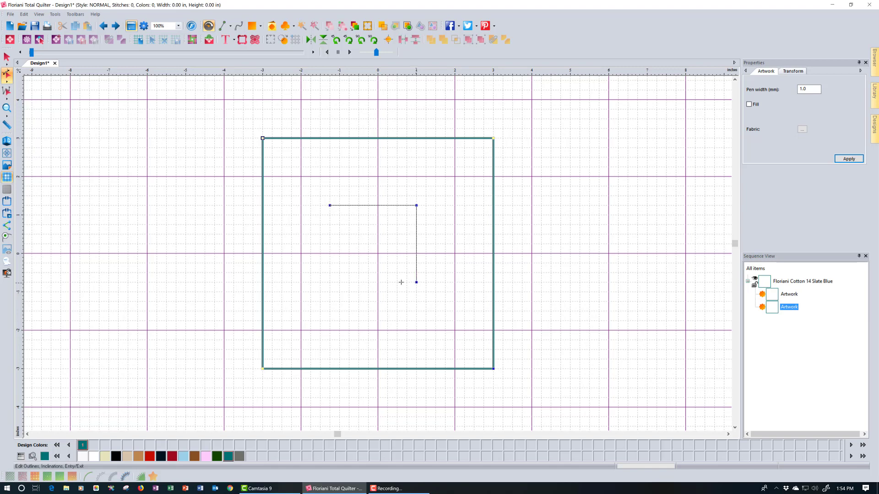
pyautogui.click(330, 283)
pyautogui.click(9, 239)
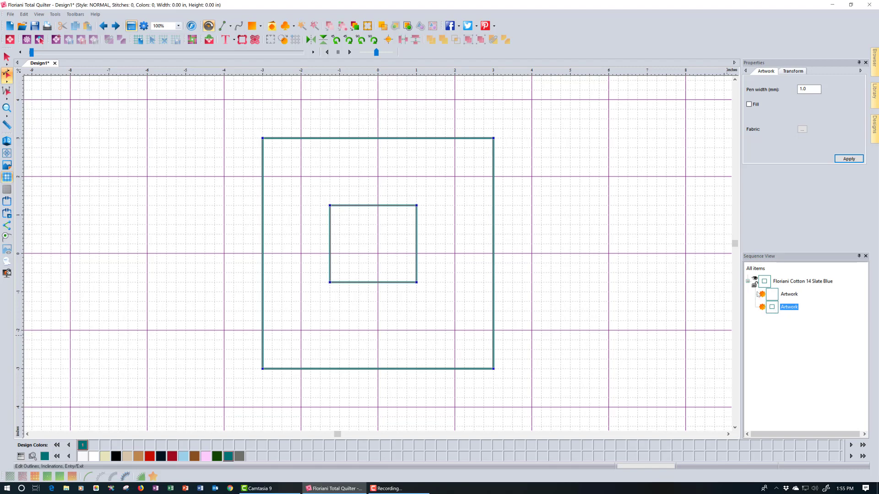
pyautogui.click(749, 105)
pyautogui.click(849, 158)
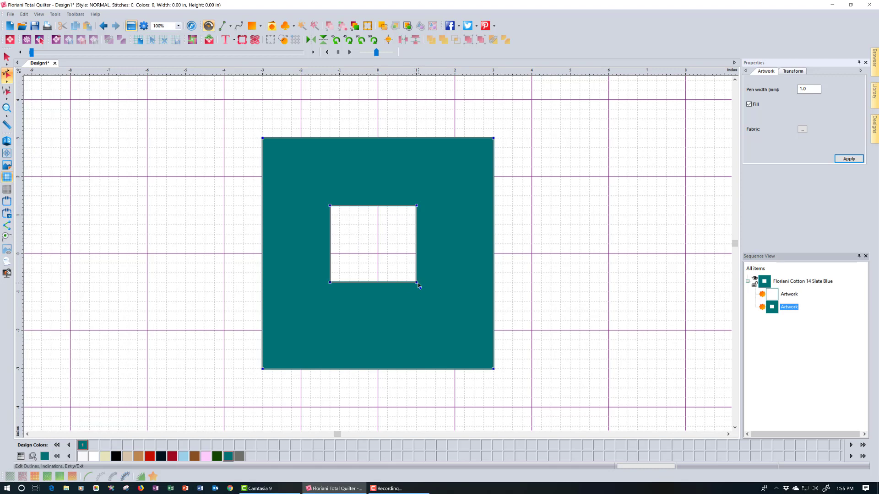
# - Move the hole's lower-right corner outward, make that point Smooth and adjust its curve handle
pyautogui.moveTo(417, 281); pyautogui.dragTo(448, 312)
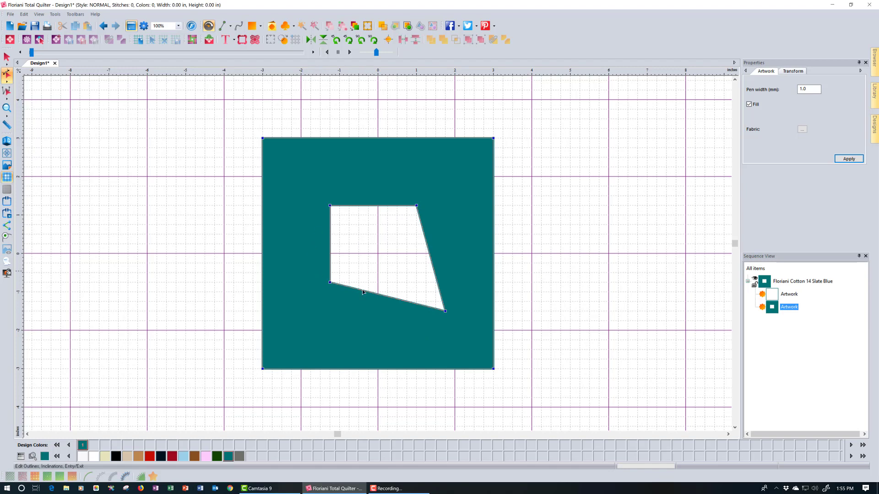
pyautogui.rightClick(446, 313)
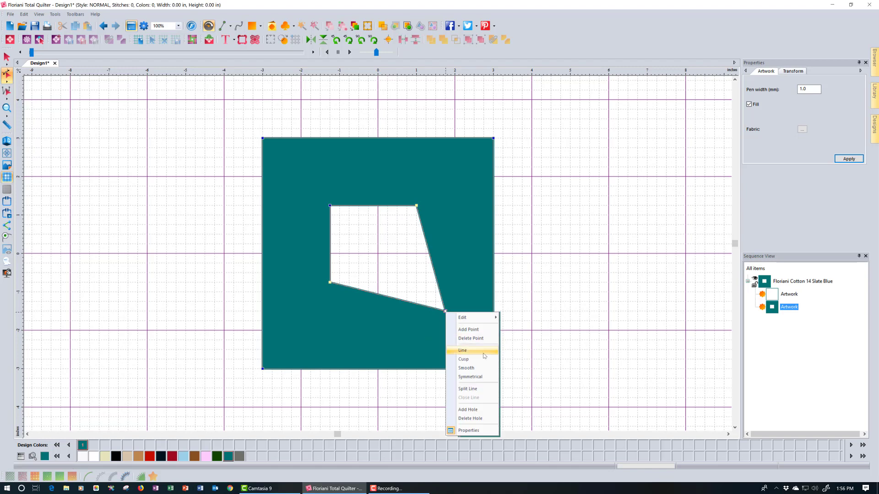
pyautogui.click(489, 367)
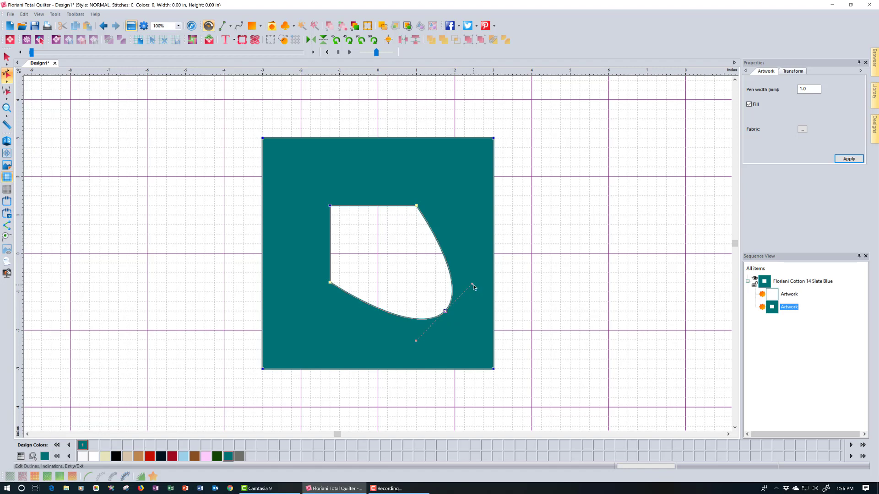
pyautogui.moveTo(473, 284); pyautogui.dragTo(462, 275)
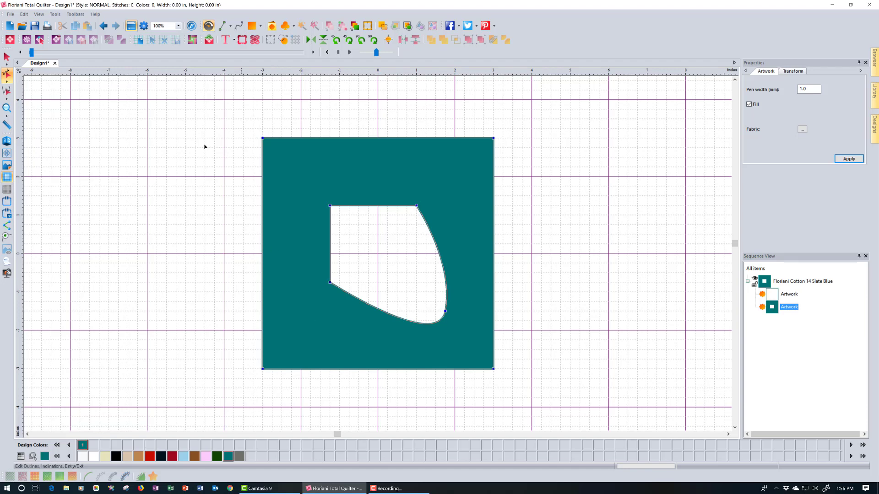
# - Undo all the hole and fill edits and the duplicate square, back to a single unfilled square outline
pyautogui.click(105, 31)
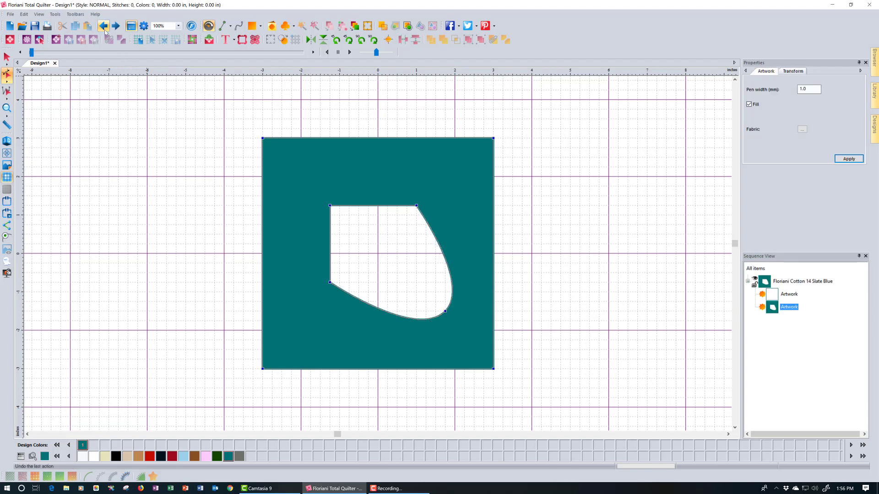
pyautogui.click(105, 30)
pyautogui.click(104, 30)
pyautogui.click(105, 30)
pyautogui.click(105, 31)
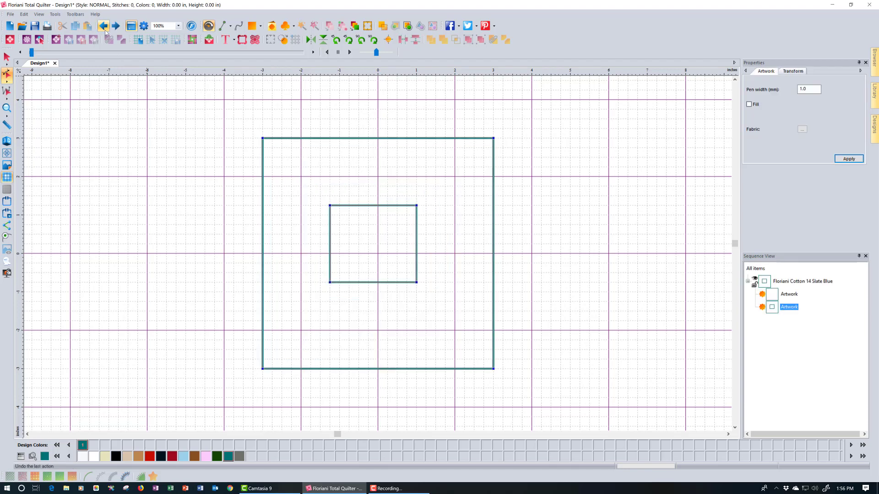
pyautogui.click(105, 31)
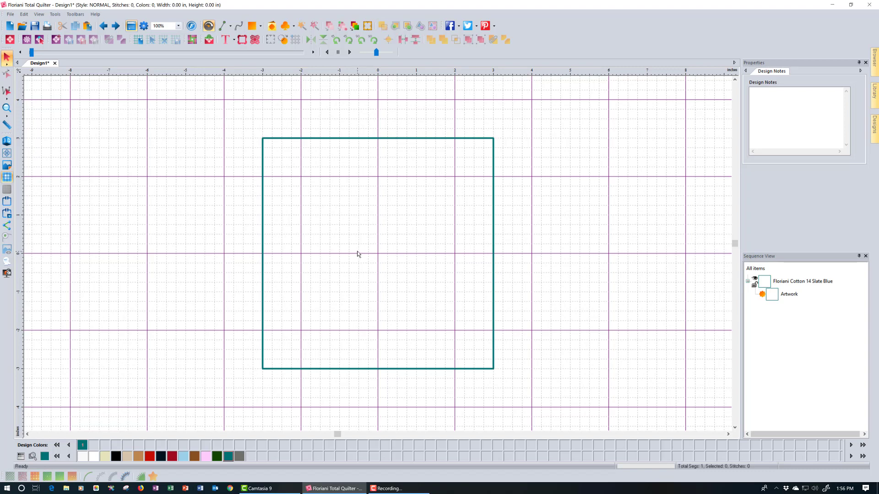
# - Draw a circle about 2.75 inches across near the middle of the square with the Ellipse tool
pyautogui.click(260, 27)
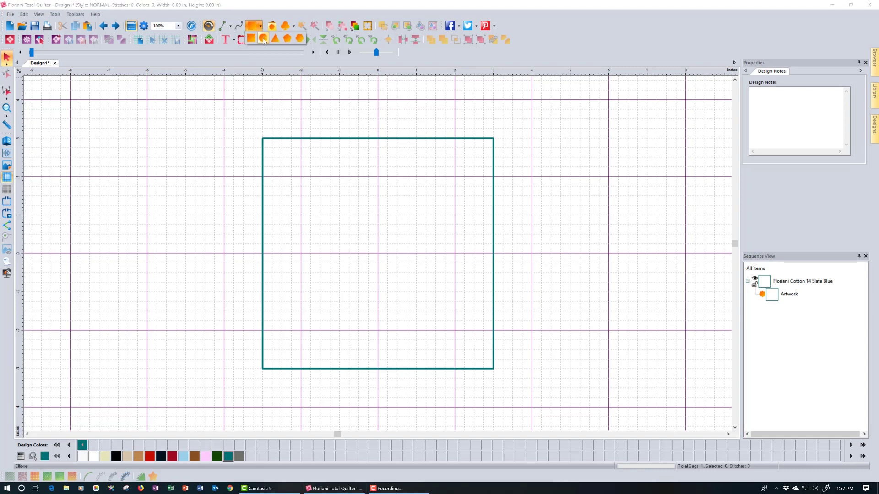
pyautogui.click(264, 40)
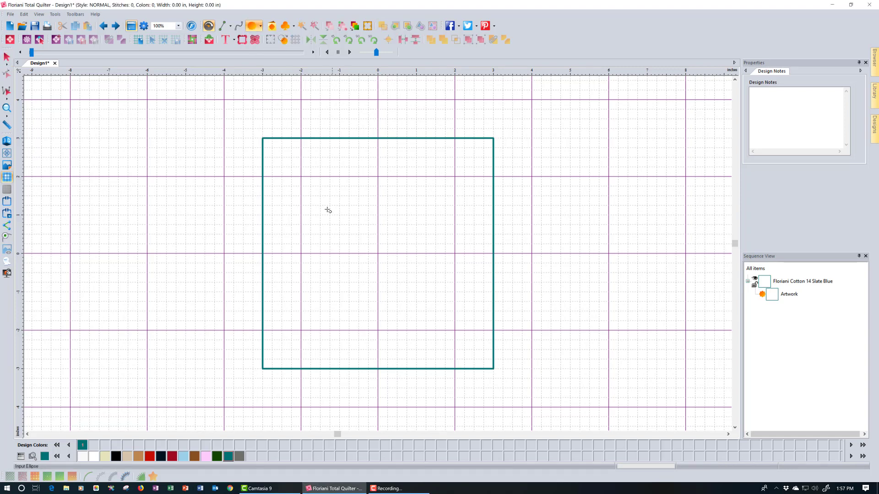
pyautogui.moveTo(334, 218); pyautogui.dragTo(439, 308)
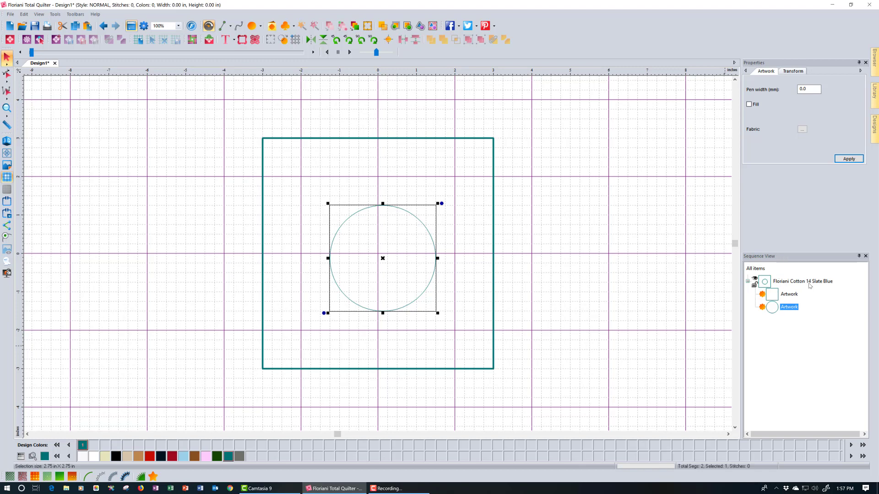
# - Fill the square outline alone and remove that fill again
pyautogui.click(796, 295)
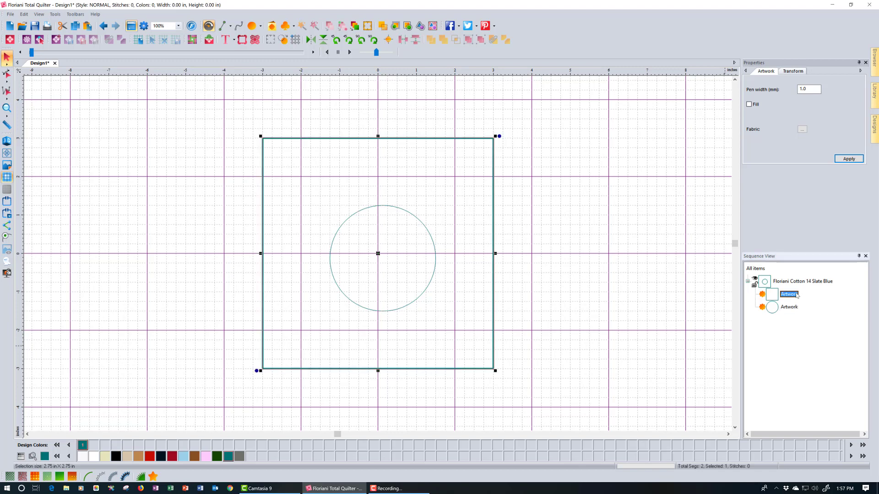
pyautogui.click(750, 104)
pyautogui.click(848, 159)
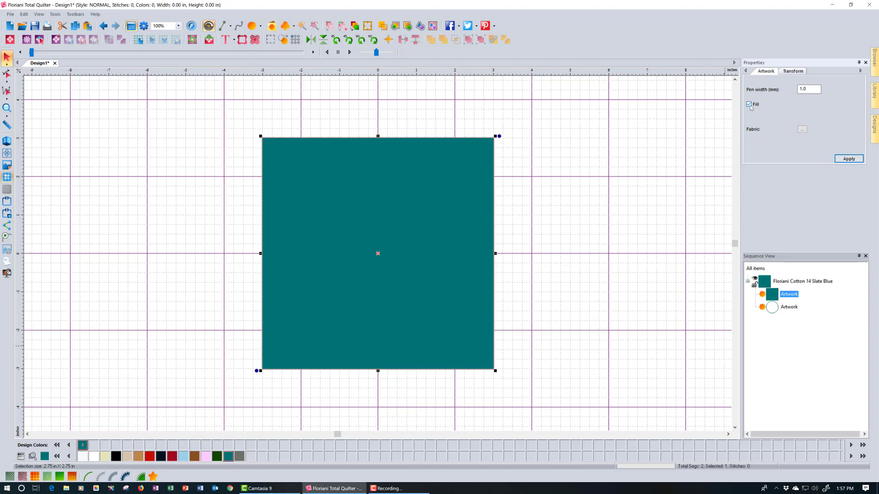
pyautogui.click(749, 105)
pyautogui.click(848, 159)
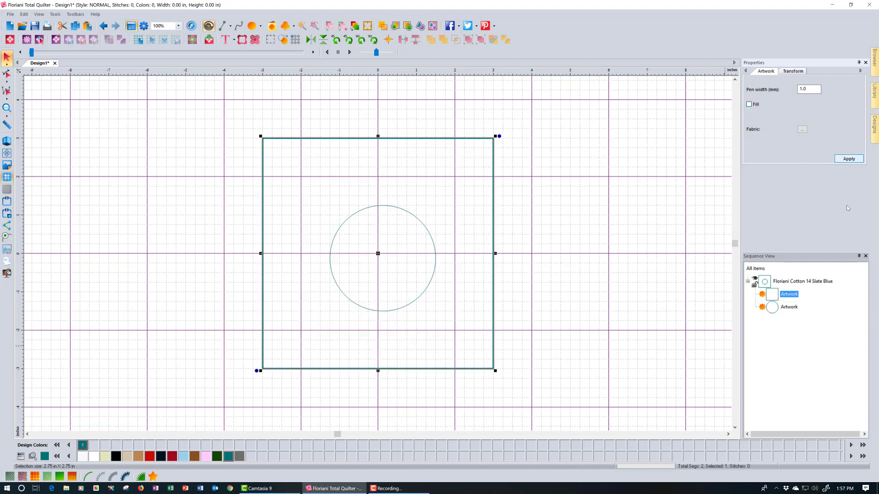
# - Select the square and the circle together and combine them into one artwork with a hole
pyautogui.keyDown('ctrl'); pyautogui.click(788, 307); pyautogui.keyUp('ctrl')
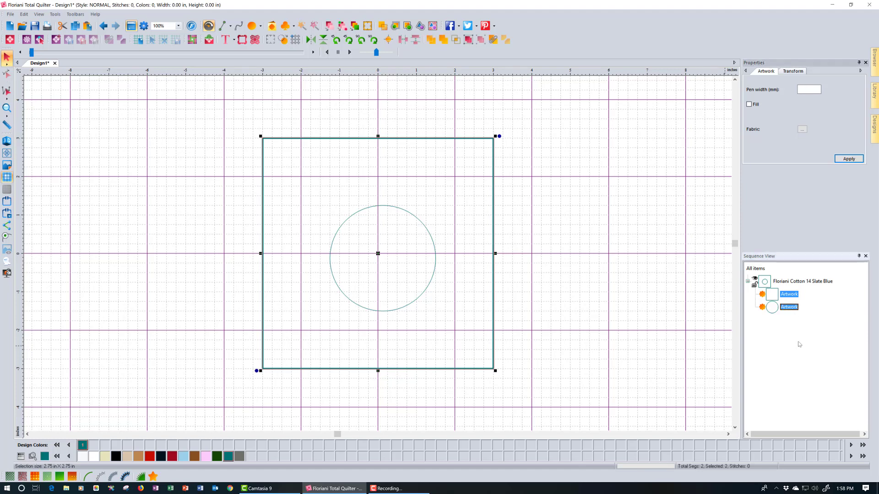
pyautogui.click(814, 282)
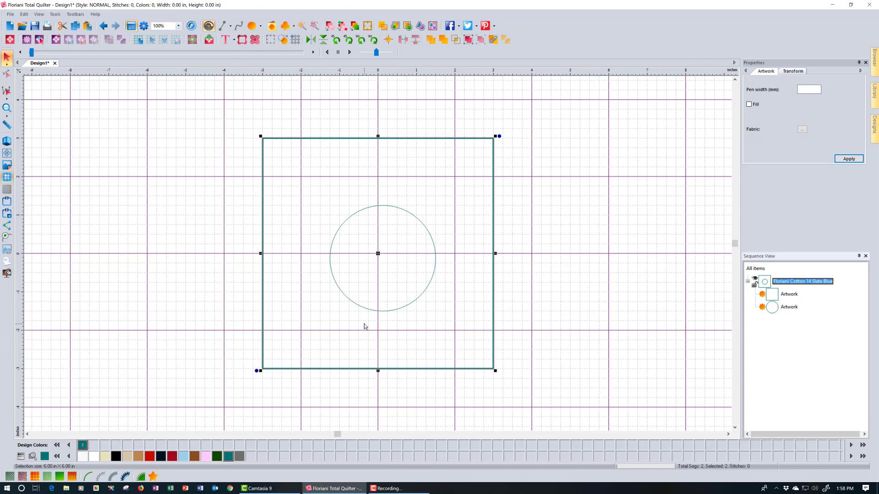
pyautogui.click(788, 294)
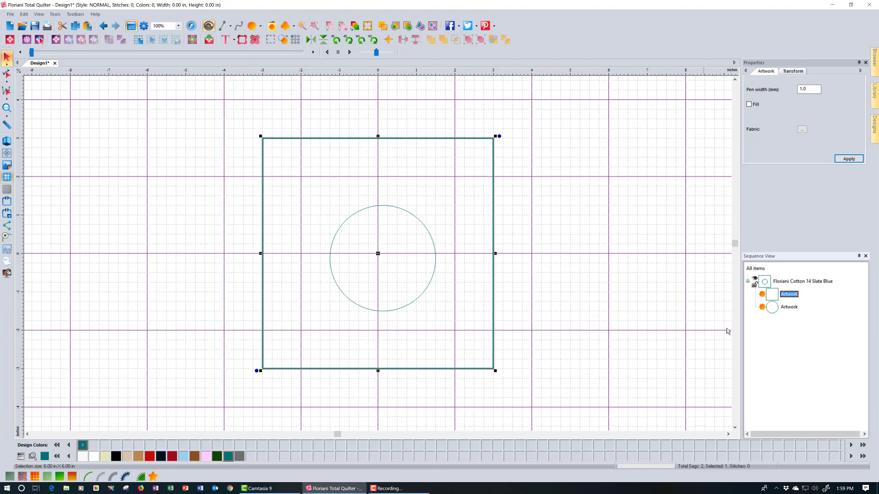
pyautogui.click(796, 283)
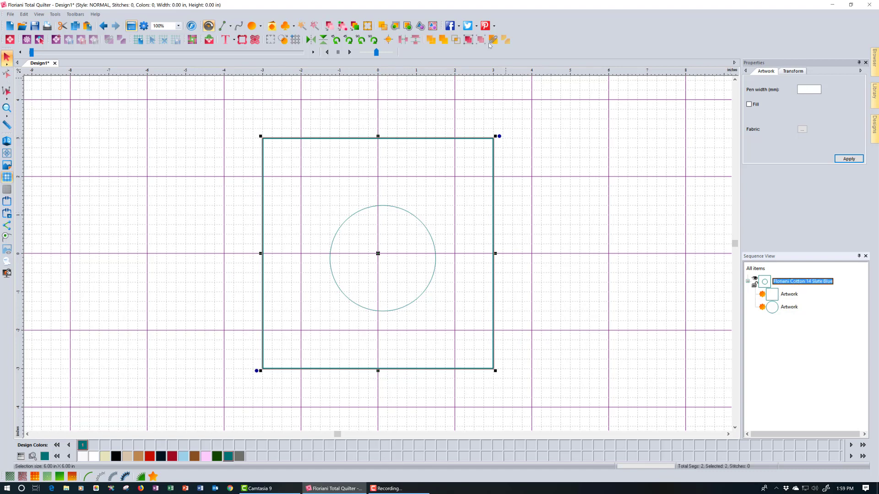
pyautogui.click(492, 40)
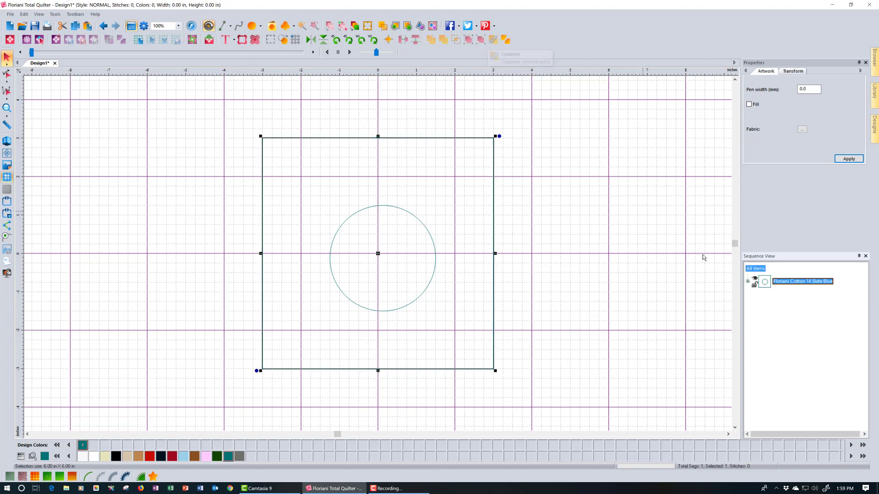
# - Expand the combined artwork's colour group, fill the artwork to check its circular hole, and turn the fill off again
pyautogui.click(749, 281)
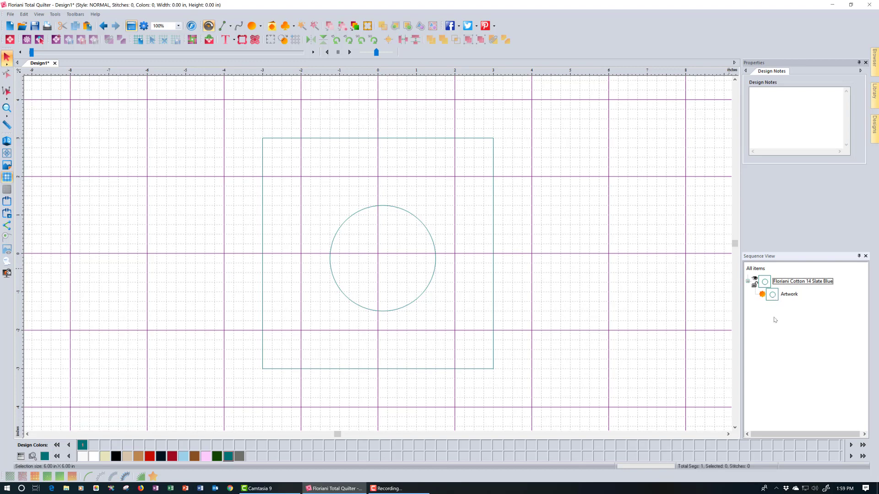
pyautogui.click(783, 281)
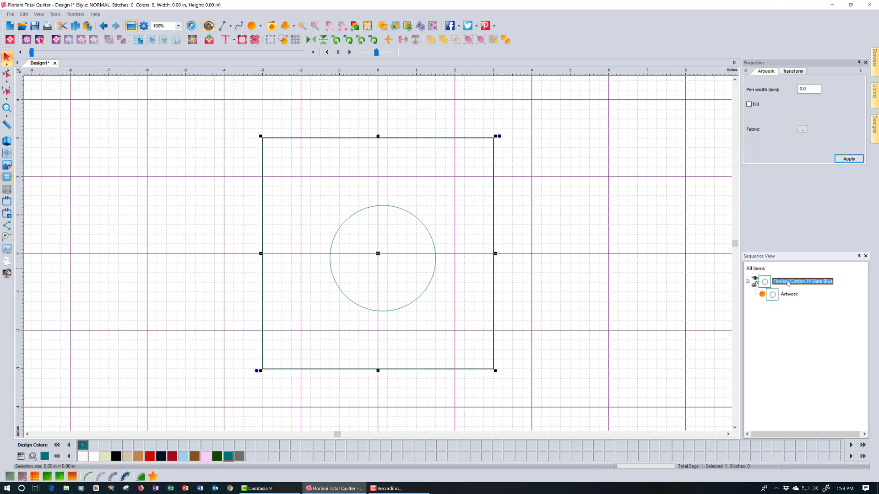
pyautogui.click(748, 104)
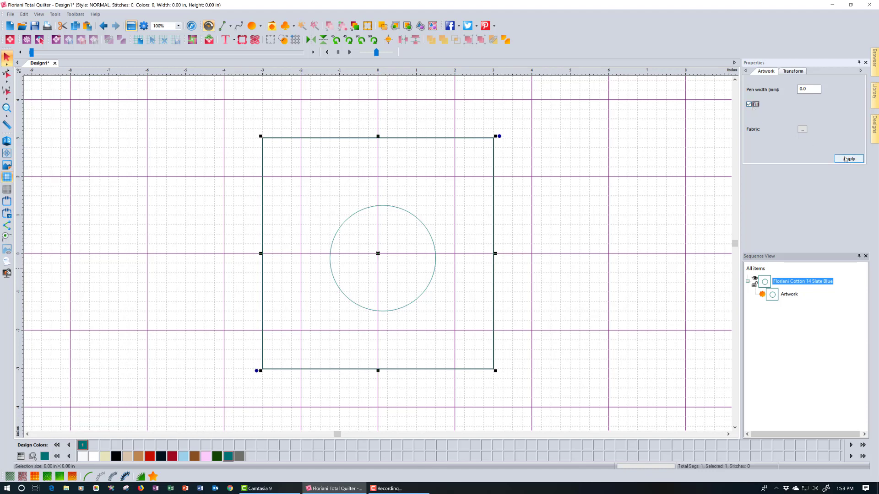
pyautogui.click(846, 159)
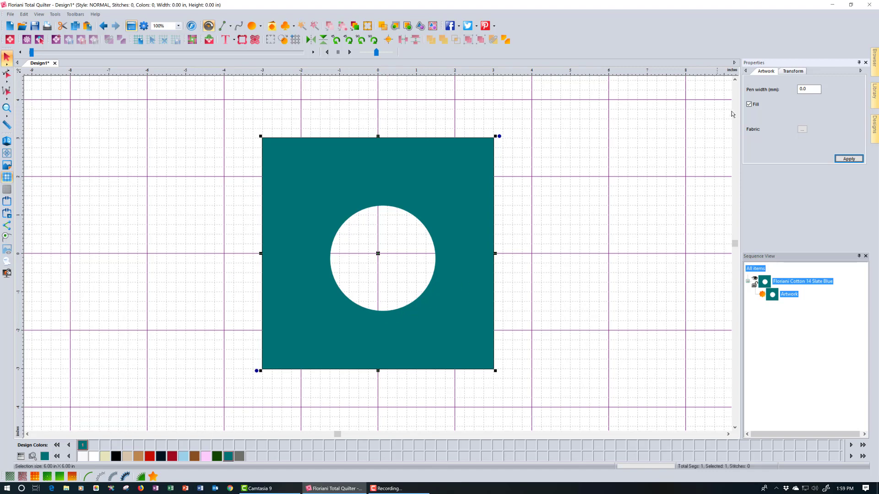
pyautogui.click(749, 104)
pyautogui.click(840, 159)
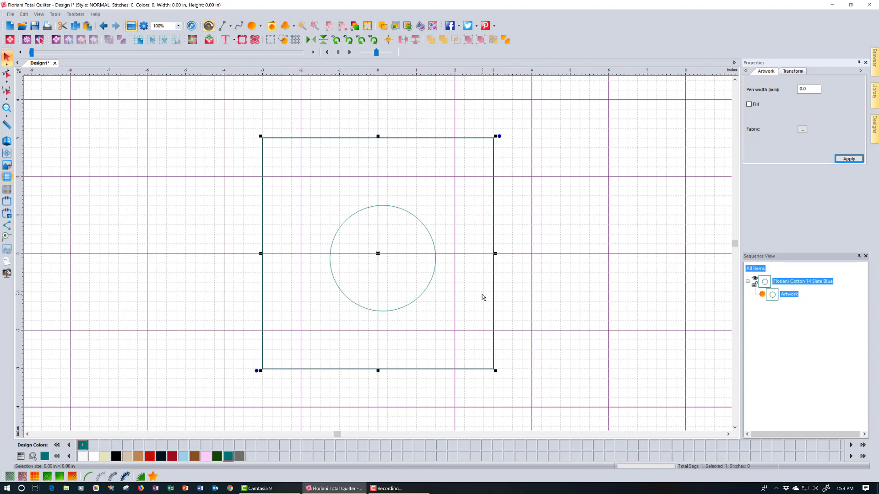
# - Apply Auto Stipple to the combined artwork and replace it with the Advanced Stippling pattern stipple 011
pyautogui.click(26, 477)
pyautogui.click(165, 383)
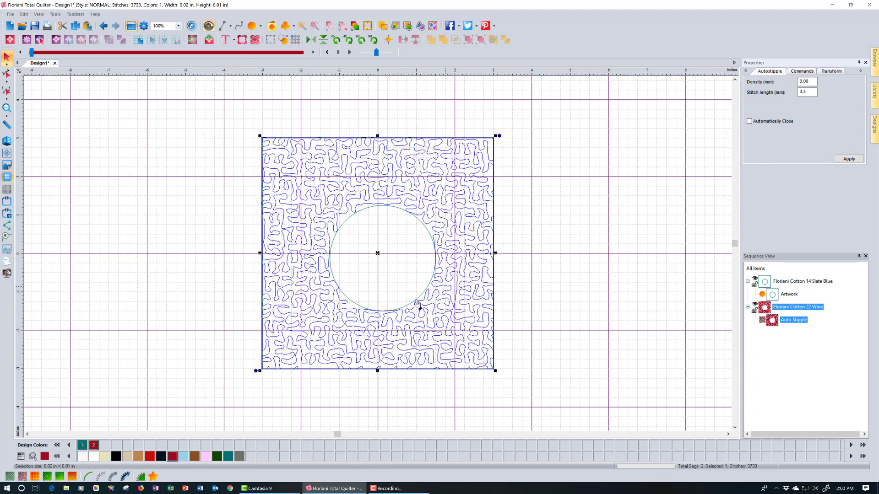
pyautogui.click(41, 478)
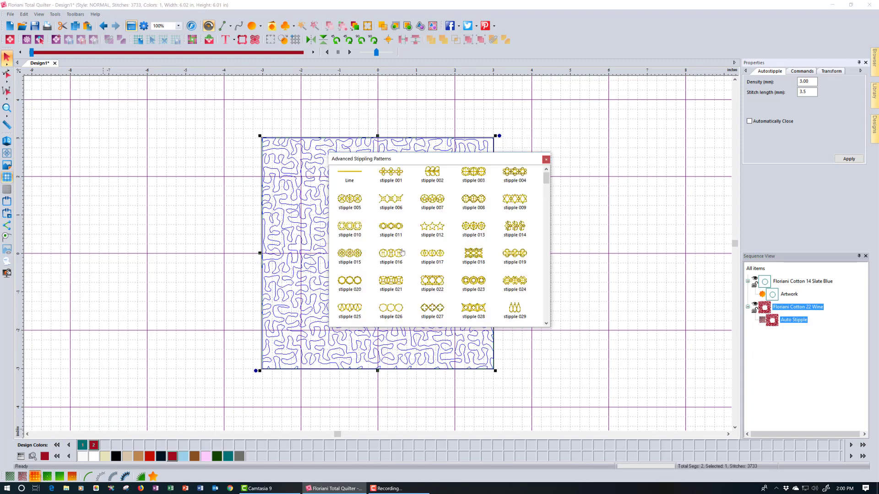
pyautogui.click(395, 223)
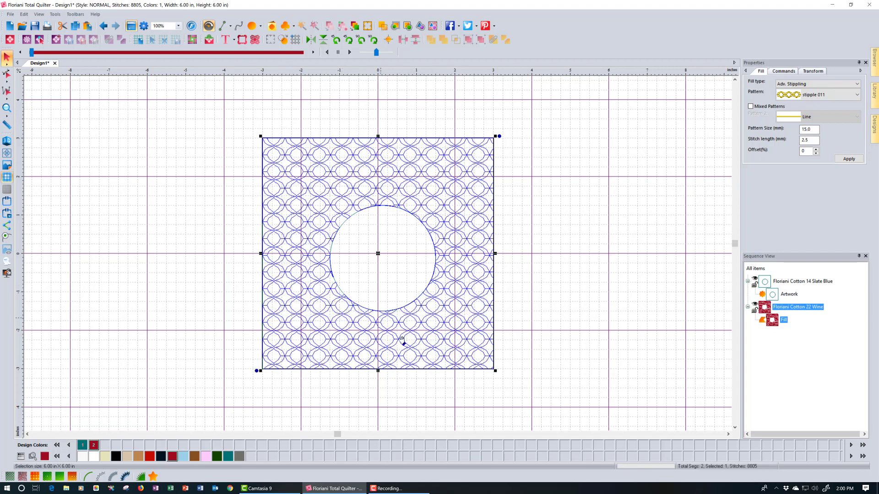
# - Apply Echo Quilting to the square around the circular hole and select its thread colour group
pyautogui.click(49, 477)
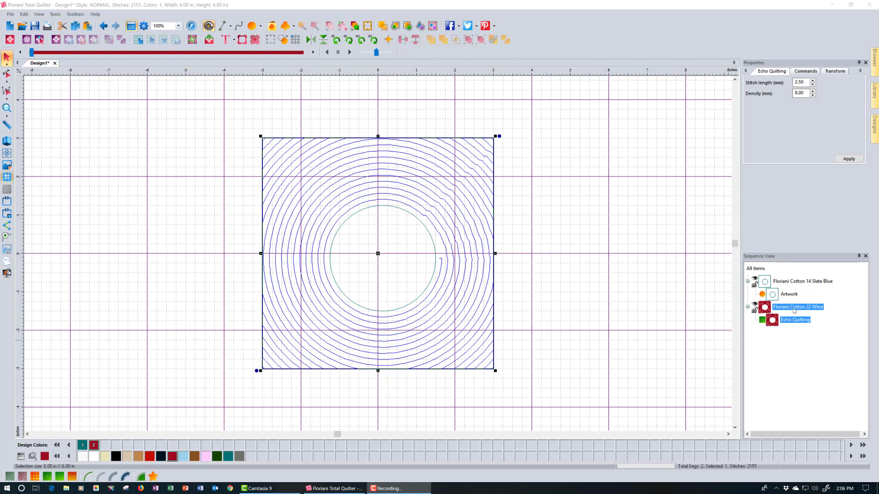
pyautogui.click(802, 331)
pyautogui.click(789, 311)
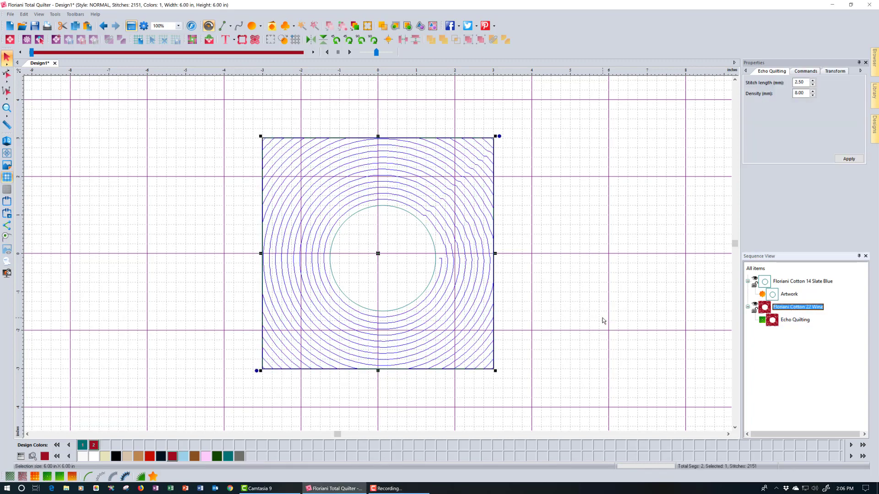
# - Delete the echo quilting and break the combined artwork apart into separate circle and square artwork
pyautogui.press('Delete')
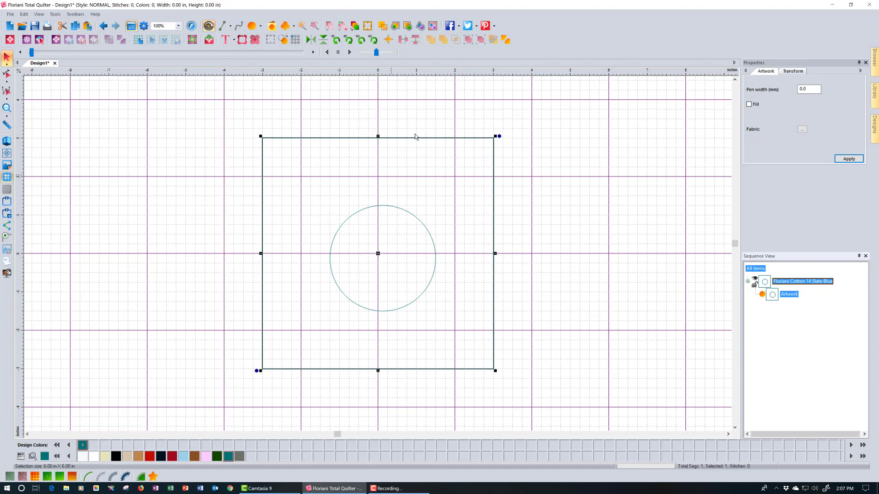
pyautogui.click(505, 42)
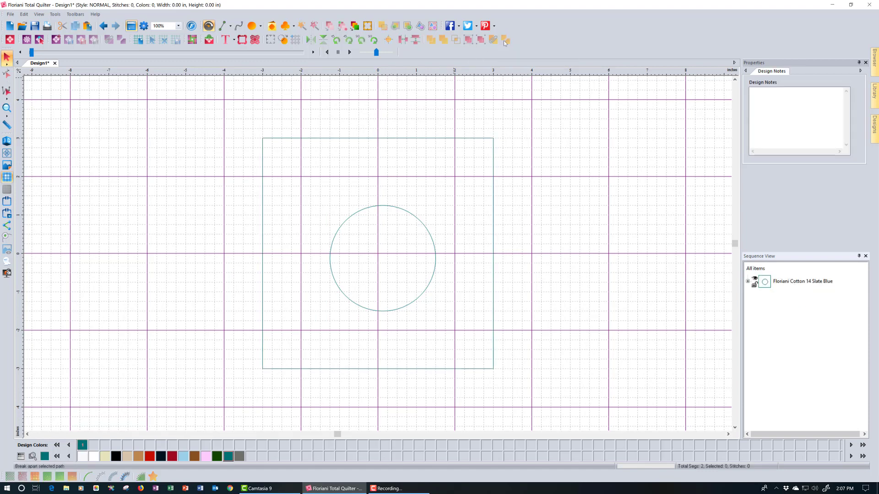
pyautogui.click(748, 281)
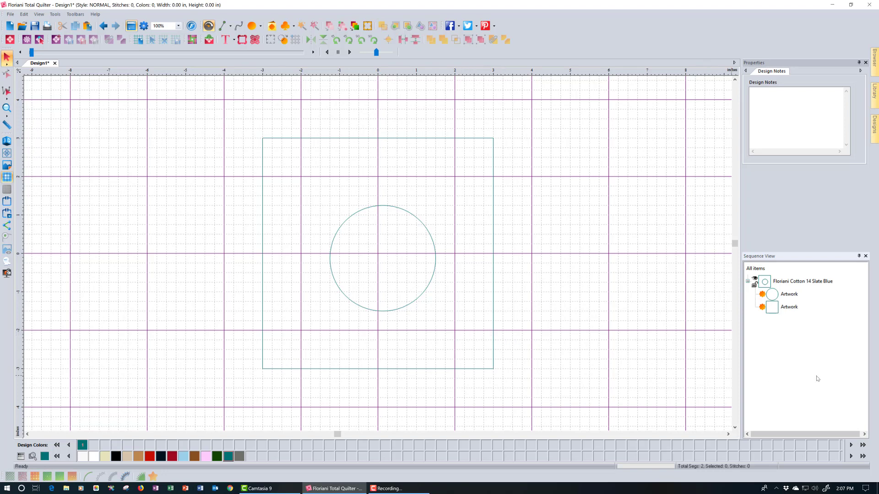
# - Delete the circle artwork and set the remaining square's pen width to 1 mm
pyautogui.click(788, 295)
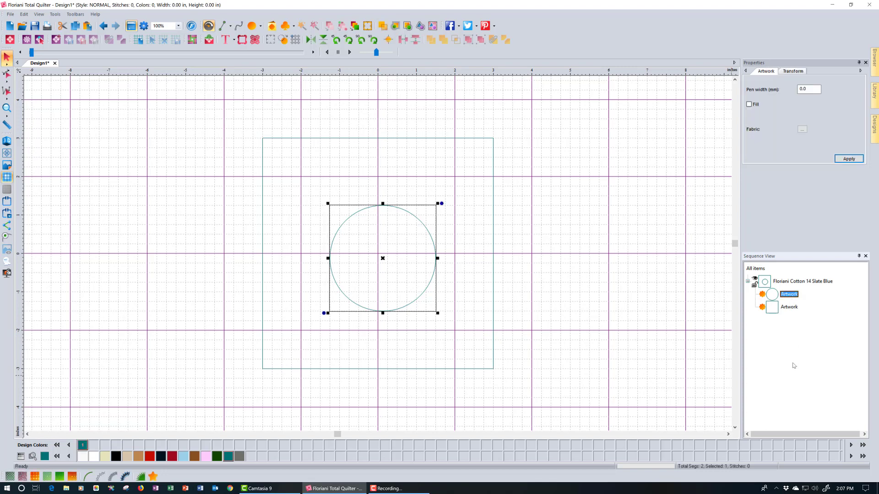
pyautogui.press('Delete')
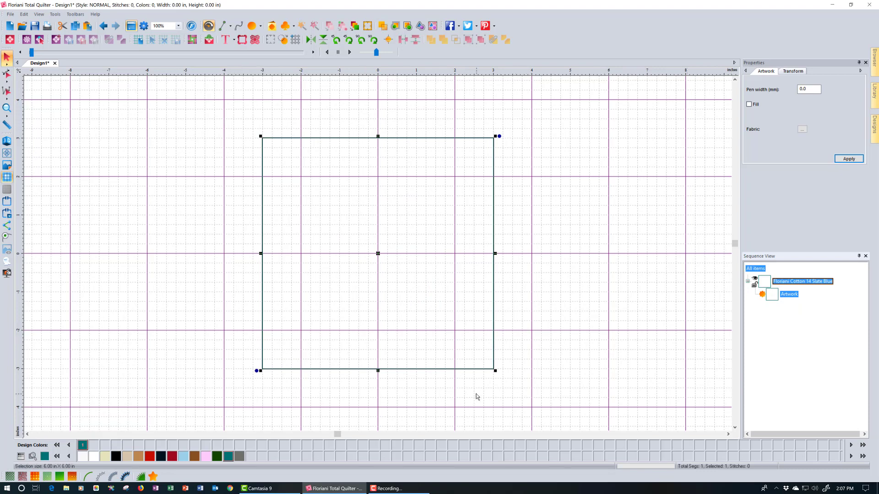
pyautogui.doubleClick(813, 89)
pyautogui.write('1')
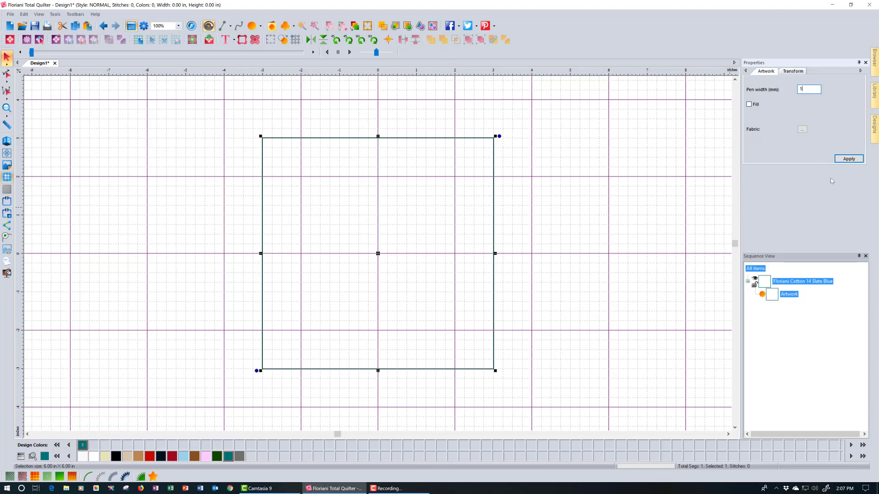
pyautogui.click(849, 160)
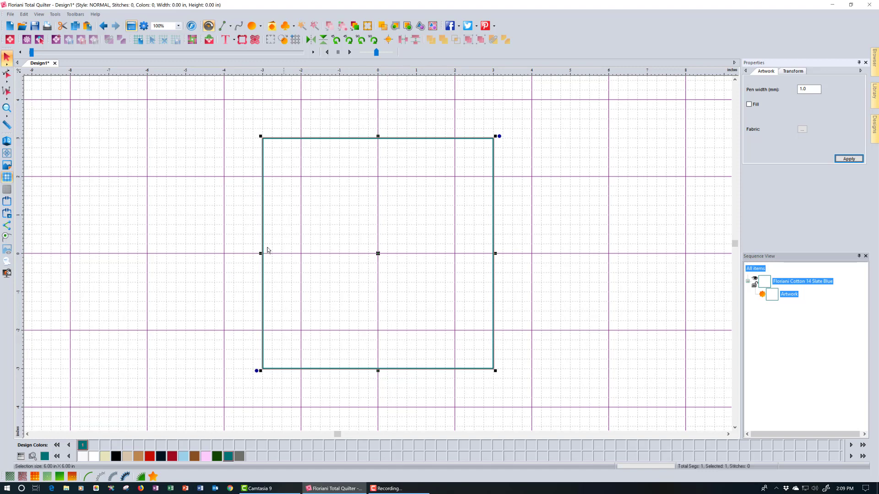
# - Insert the Star 05 d embellishment from the Stars folder and expand its colour groups to inspect its run stitches and artwork
pyautogui.click(211, 40)
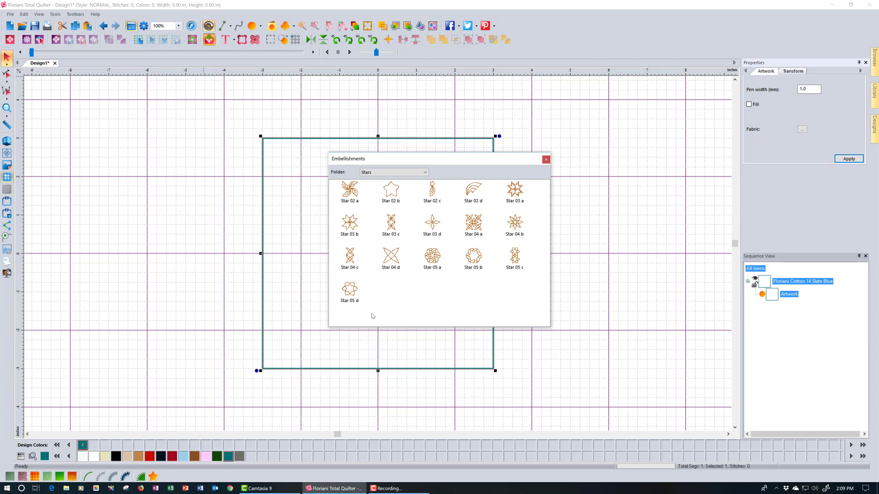
pyautogui.click(351, 291)
pyautogui.doubleClick(351, 291)
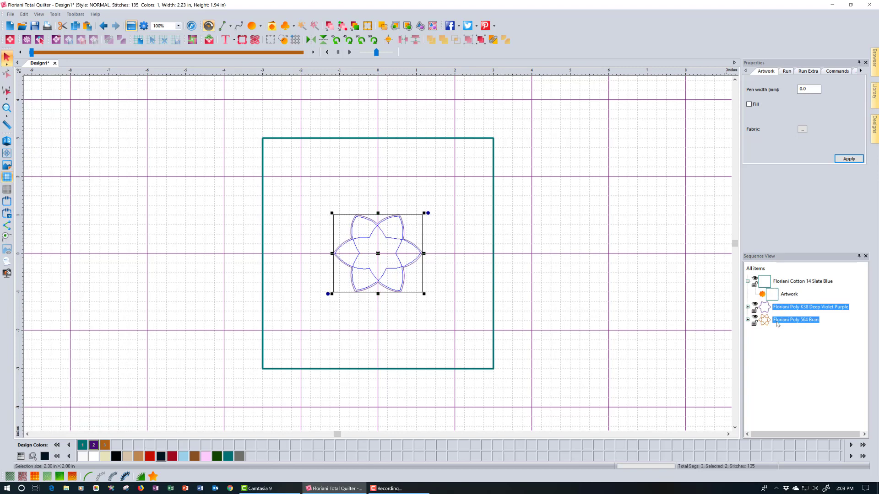
pyautogui.click(748, 321)
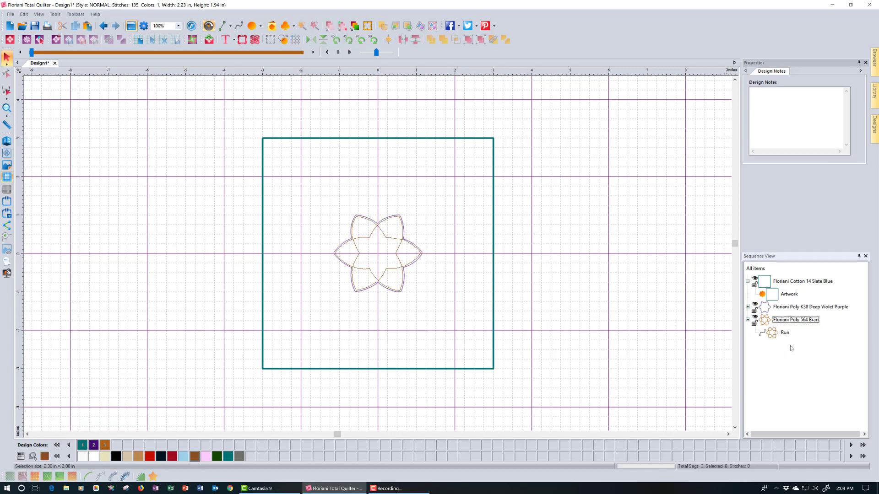
pyautogui.click(785, 334)
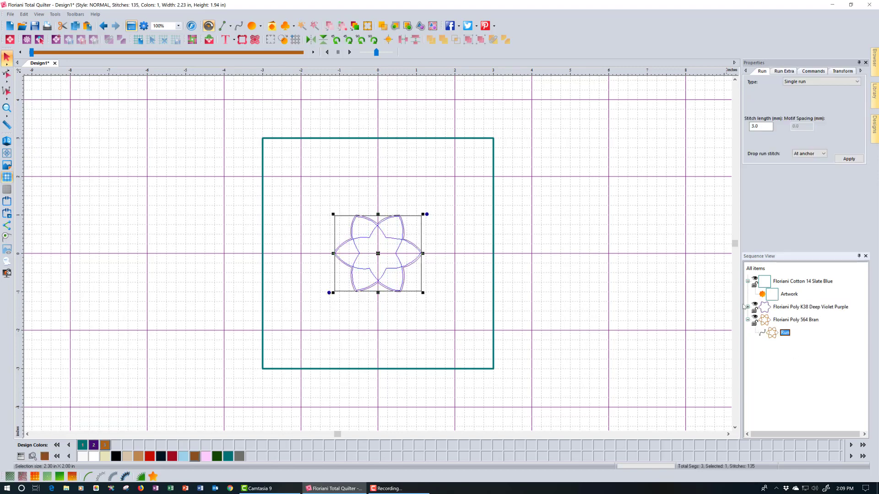
pyautogui.click(748, 307)
pyautogui.click(786, 319)
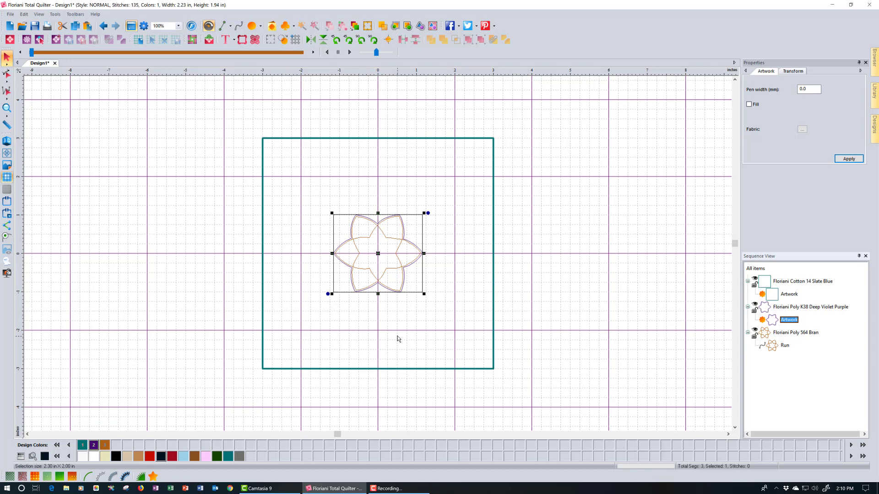
# - Combine the star's outline artwork with the square into one artwork and expand its colour group
pyautogui.click(794, 308)
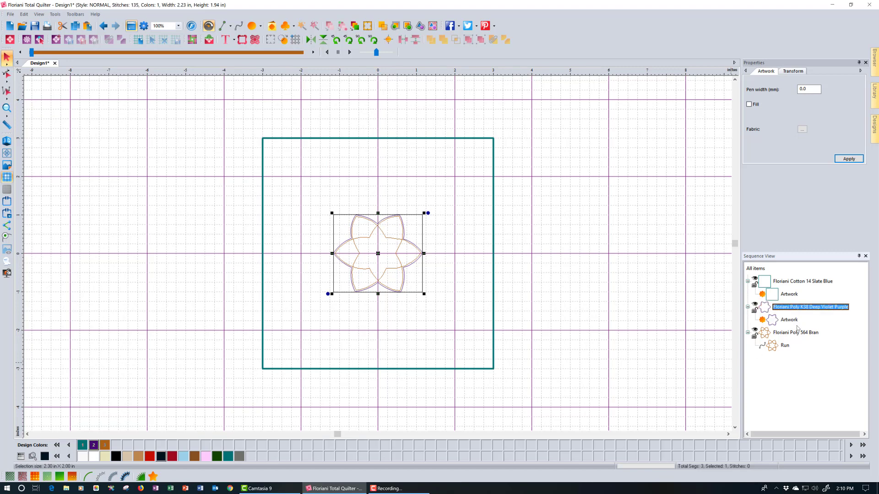
pyautogui.keyDown('ctrl'); pyautogui.click(793, 281); pyautogui.keyUp('ctrl')
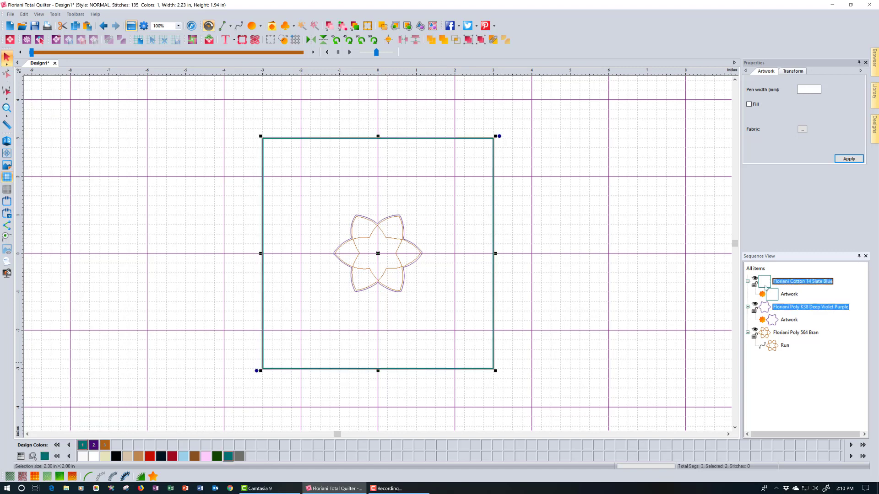
pyautogui.click(488, 44)
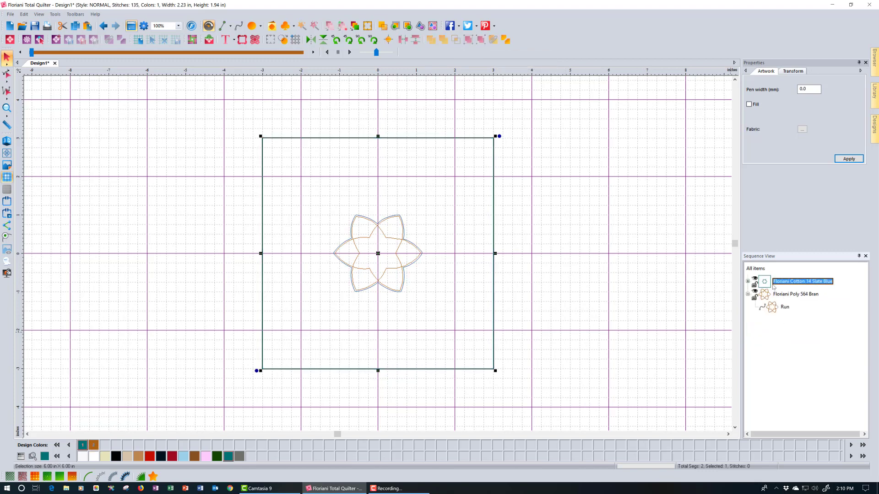
pyautogui.click(747, 281)
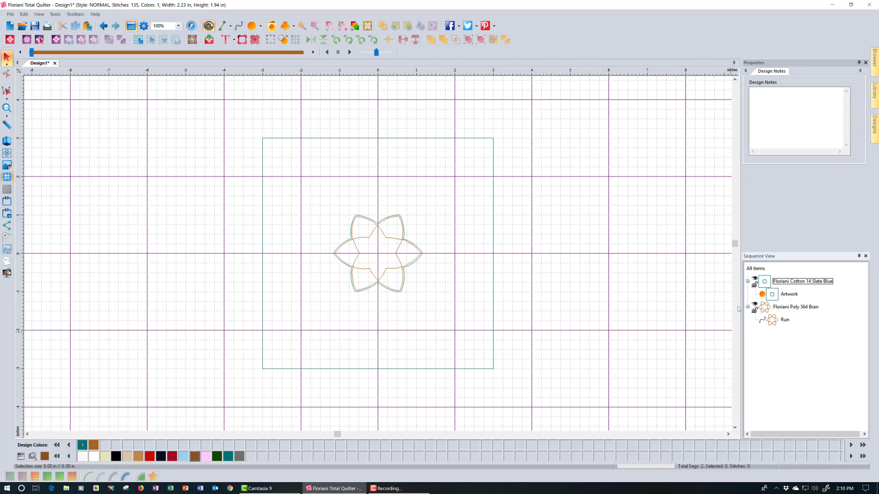
# - Fill the combined artwork around the star with the Advanced Stippling pattern stipple 012
pyautogui.click(446, 369)
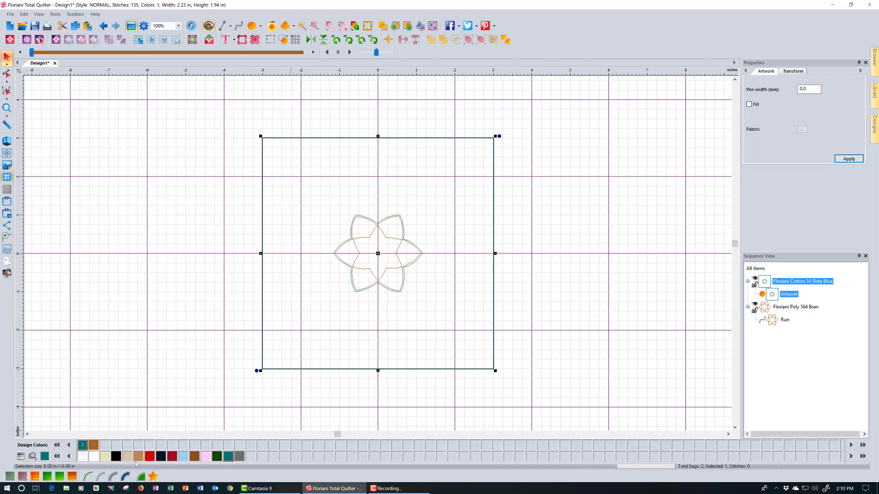
pyautogui.click(35, 476)
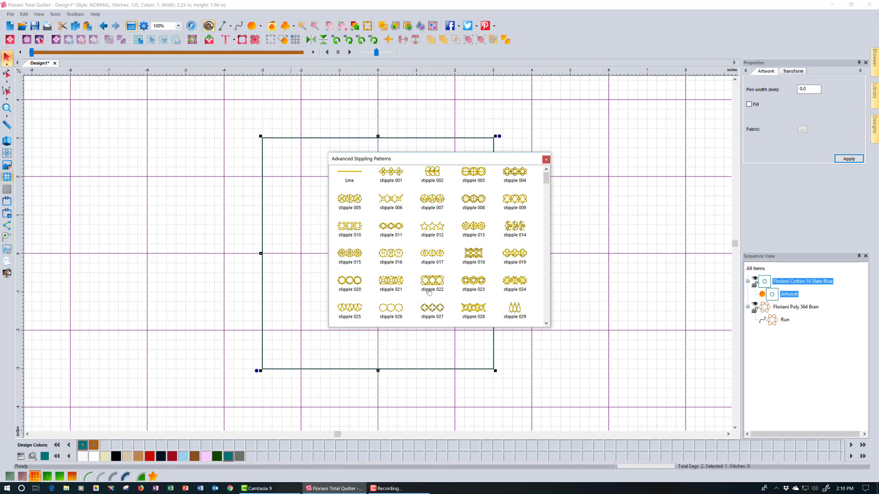
pyautogui.click(442, 230)
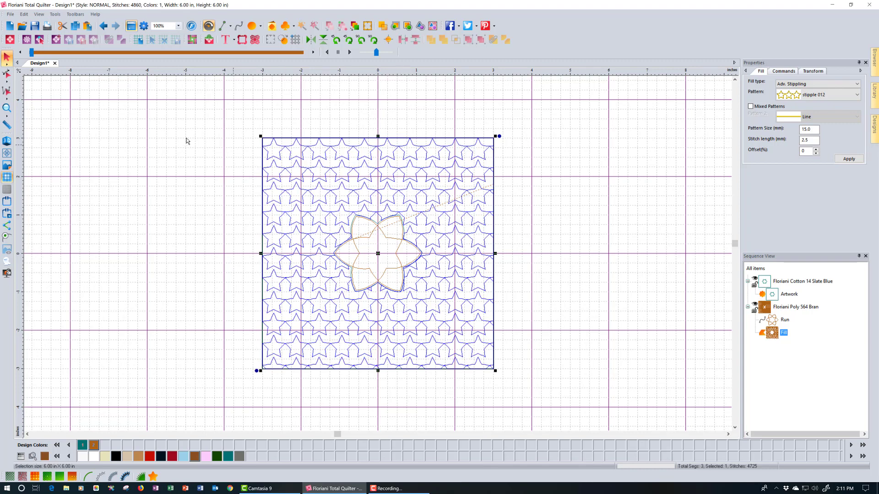
# - Undo the star stippling fill and the combining of the star outline with the square
pyautogui.click(103, 25)
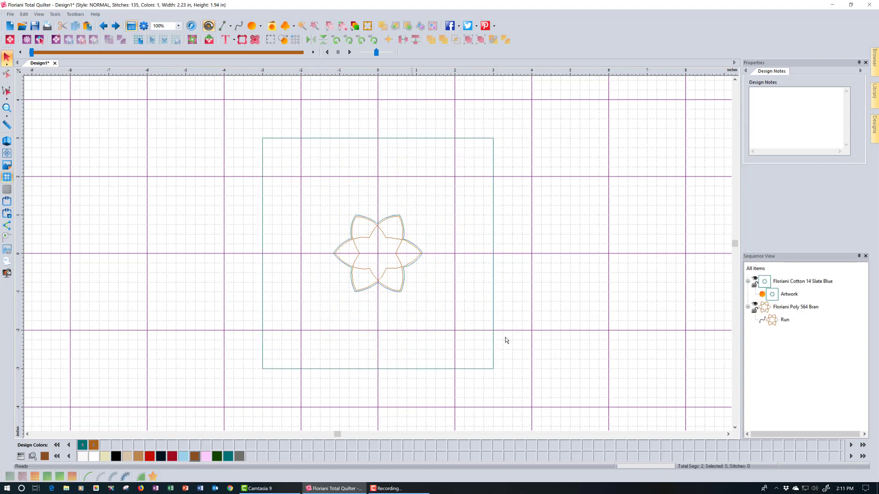
pyautogui.click(104, 26)
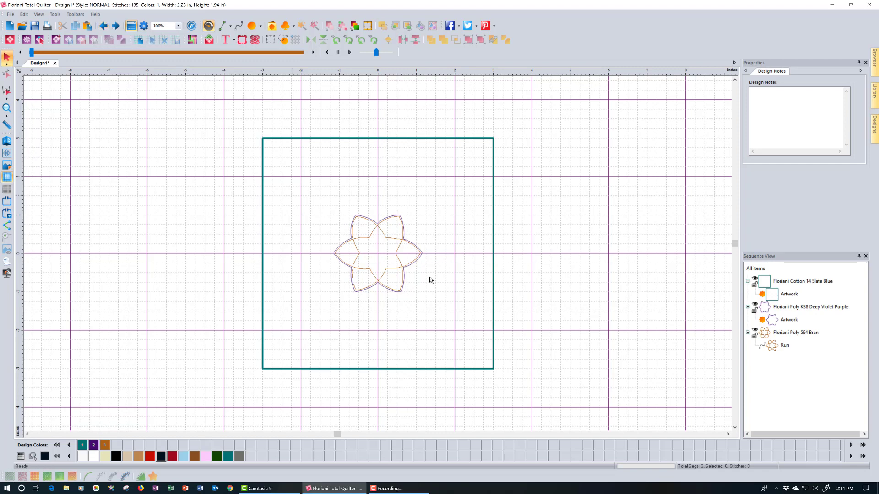
# - Copy the star's artwork and run stitches together and place one copy in each upper corner of the square
pyautogui.click(798, 311)
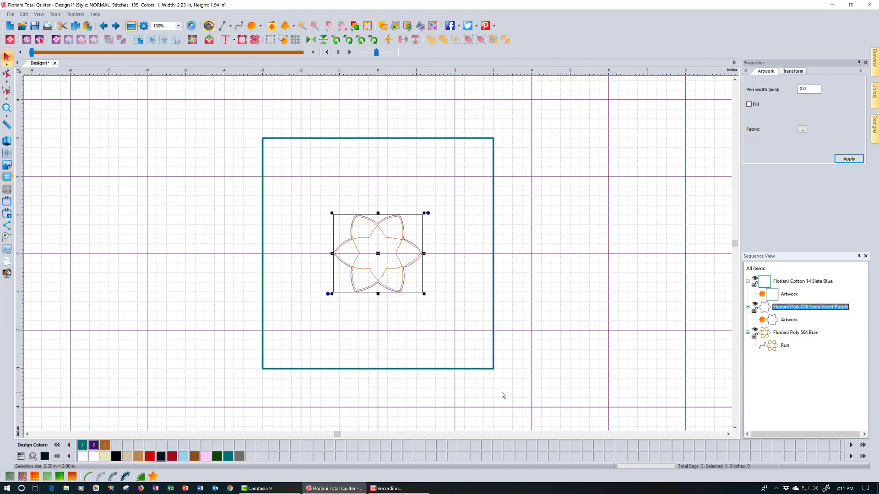
pyautogui.keyDown('ctrl'); pyautogui.click(786, 334); pyautogui.keyUp('ctrl')
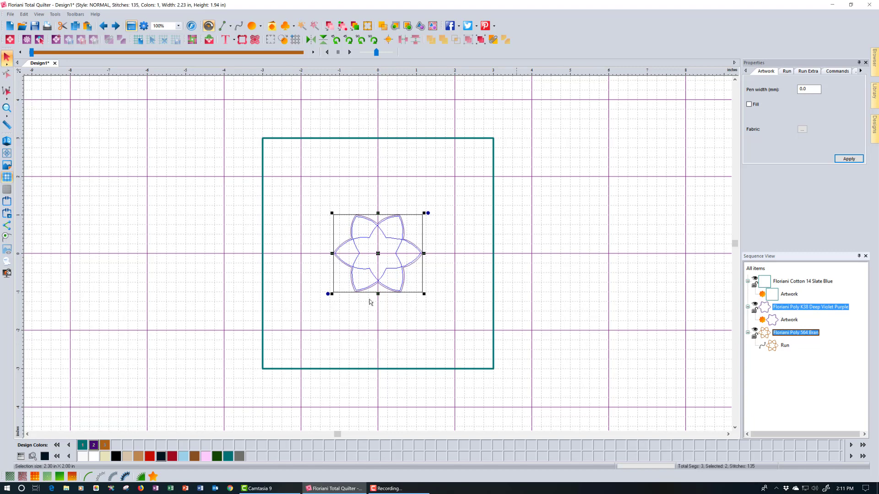
pyautogui.click(74, 27)
pyautogui.click(88, 27)
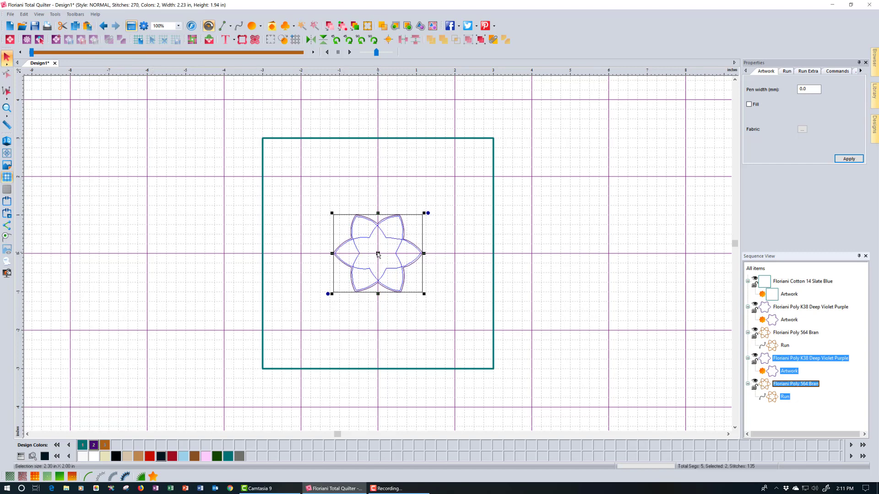
pyautogui.moveTo(377, 253); pyautogui.dragTo(328, 191)
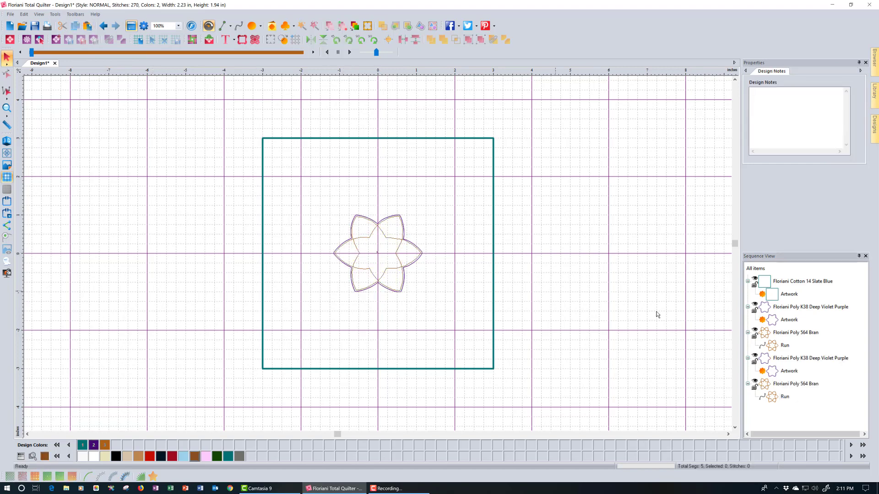
pyautogui.click(799, 359)
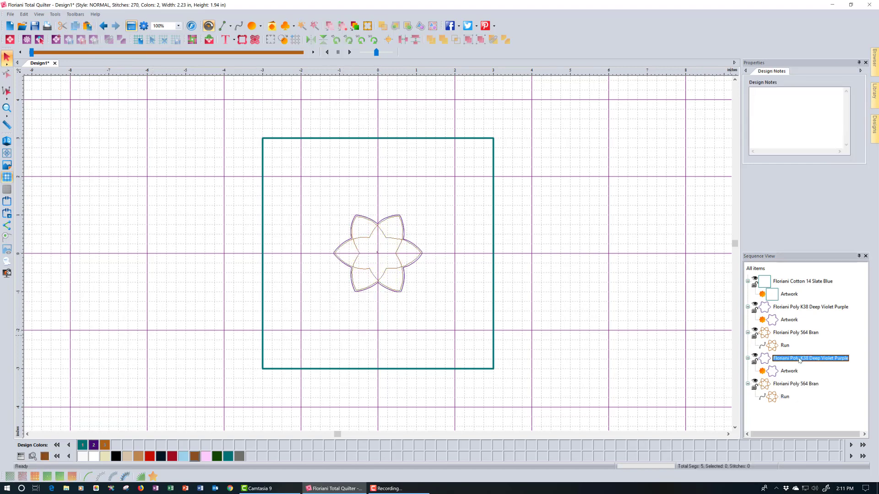
pyautogui.keyDown('shift'); pyautogui.click(786, 384); pyautogui.keyUp('shift')
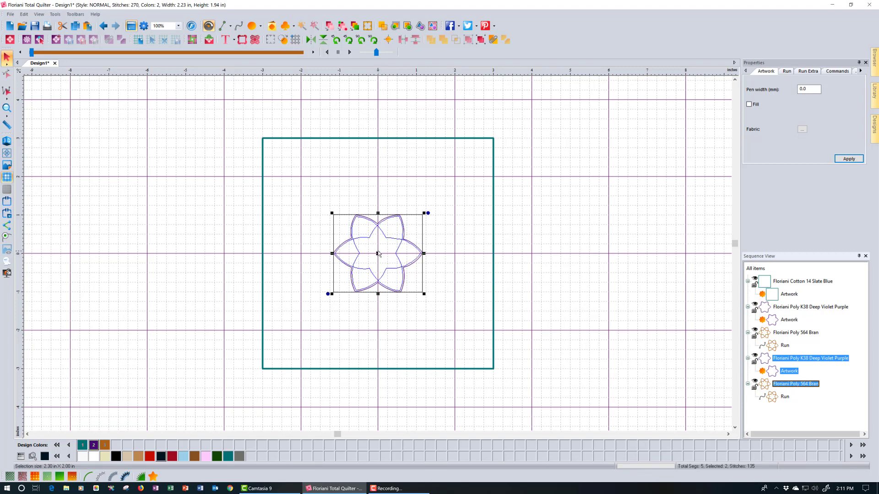
pyautogui.moveTo(380, 255); pyautogui.dragTo(314, 188)
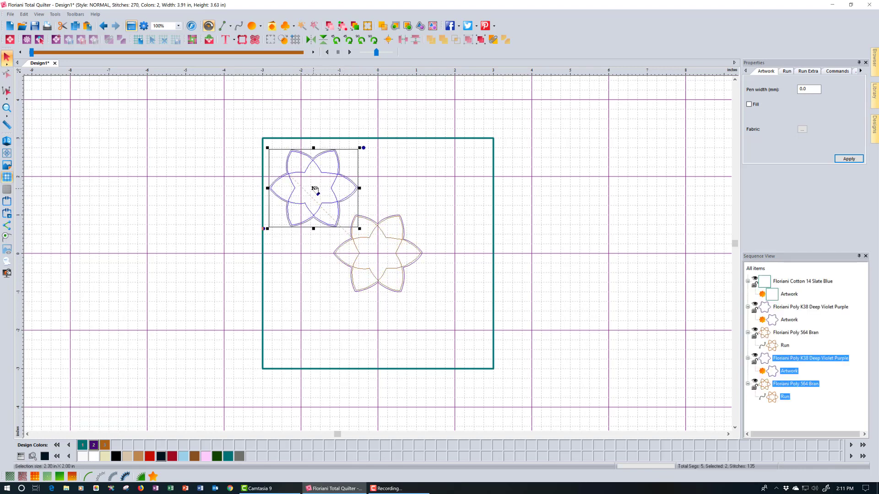
pyautogui.click(88, 27)
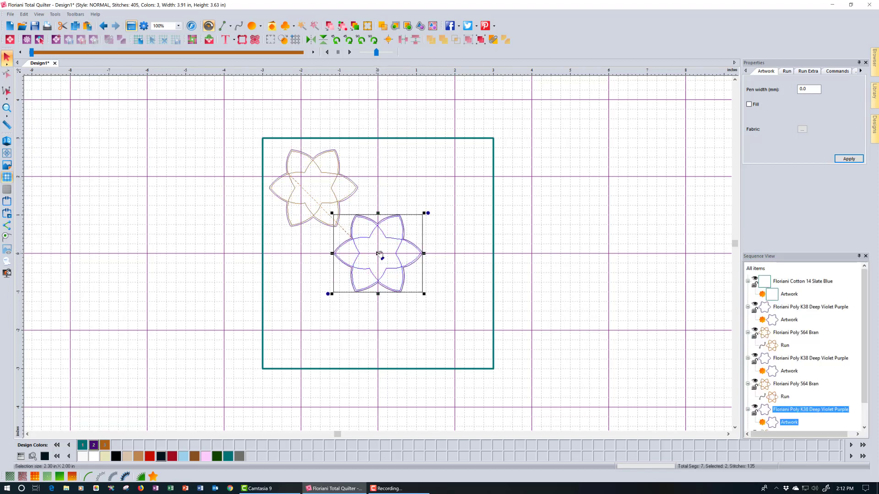
pyautogui.moveTo(379, 254); pyautogui.dragTo(445, 189)
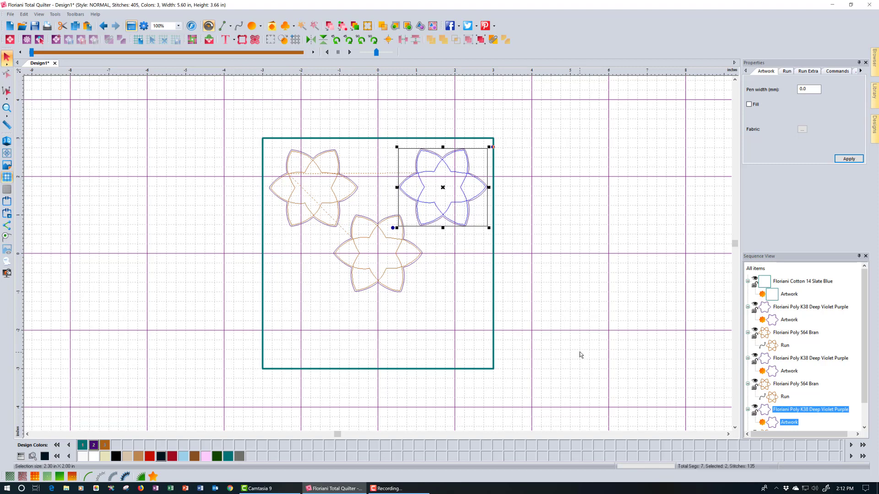
# - Combine the square and the three star outline artworks into one artwork and expand its colour group
pyautogui.click(804, 284)
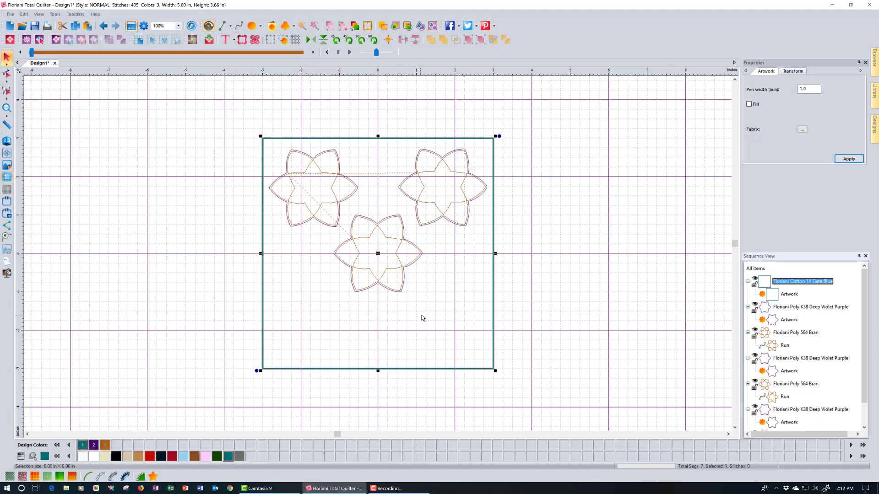
pyautogui.keyDown('ctrl'); pyautogui.click(821, 308); pyautogui.keyUp('ctrl')
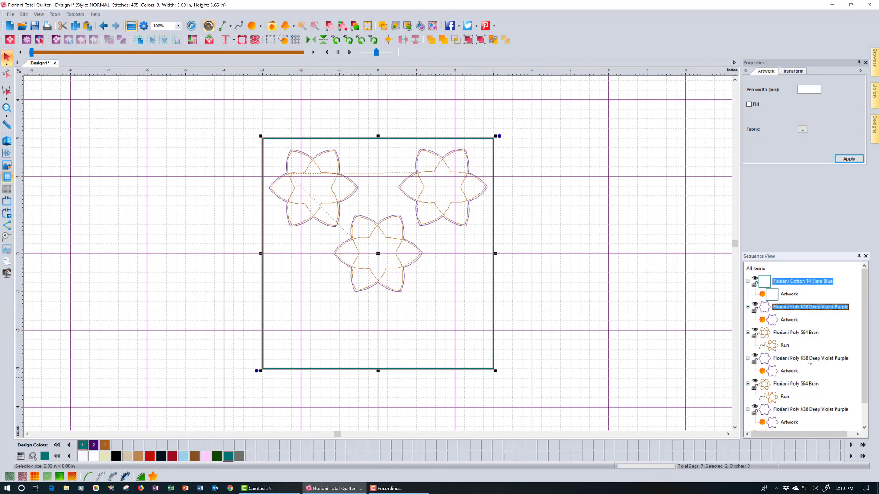
pyautogui.keyDown('ctrl'); pyautogui.click(809, 359); pyautogui.keyUp('ctrl')
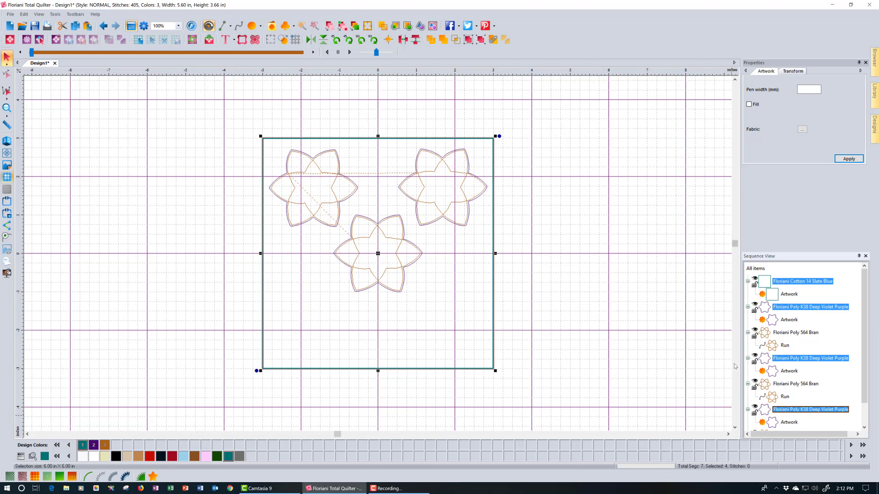
pyautogui.click(493, 39)
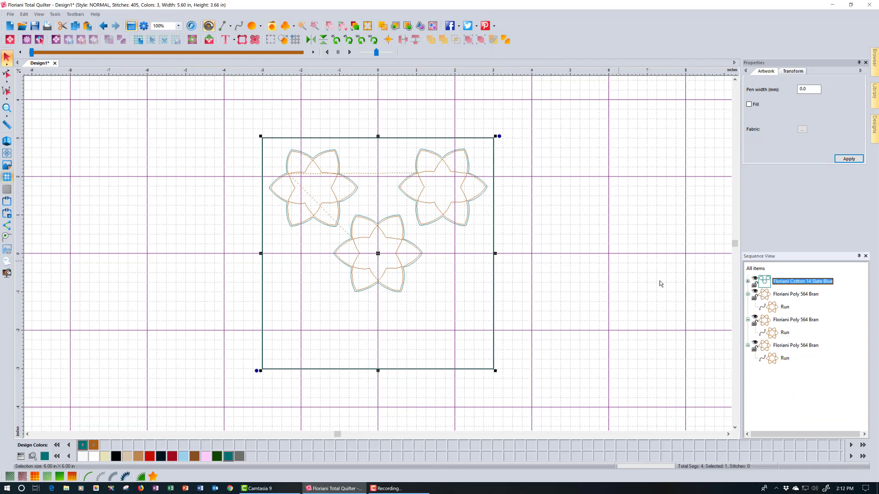
pyautogui.click(748, 281)
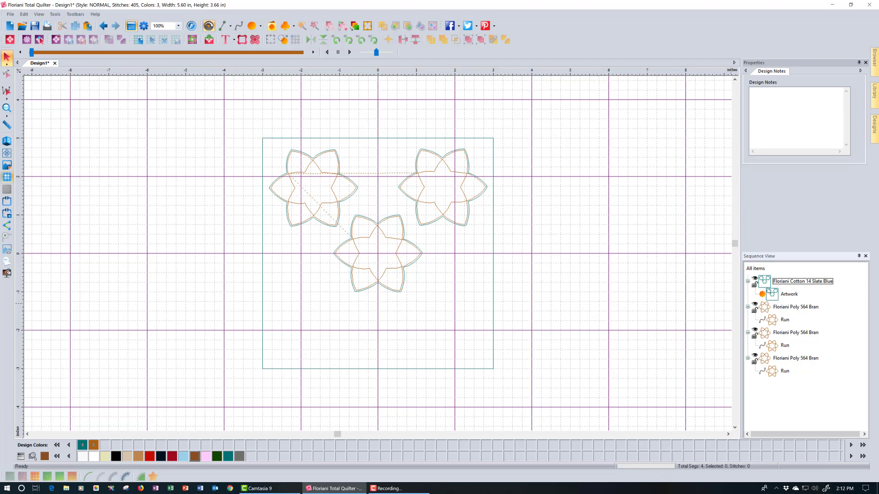
# - Turn on the fill for the combined artwork of the square and three star outlines to check the star-shaped holes
pyautogui.click(786, 283)
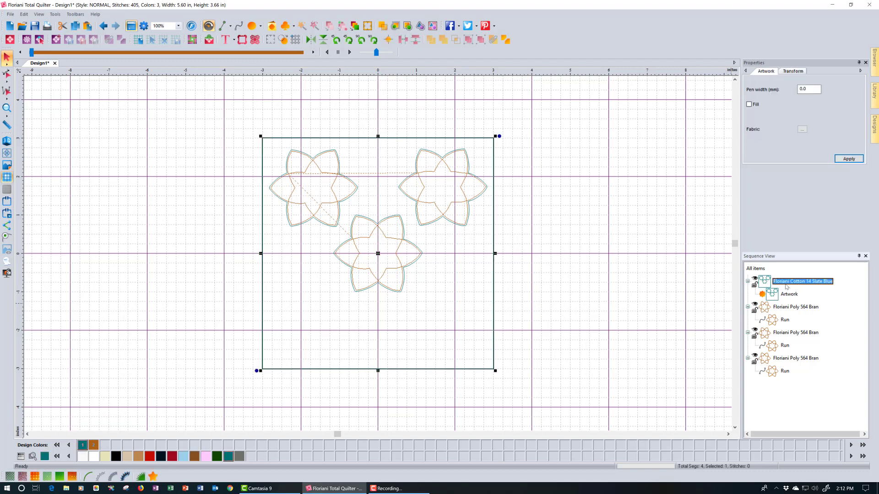
pyautogui.click(750, 105)
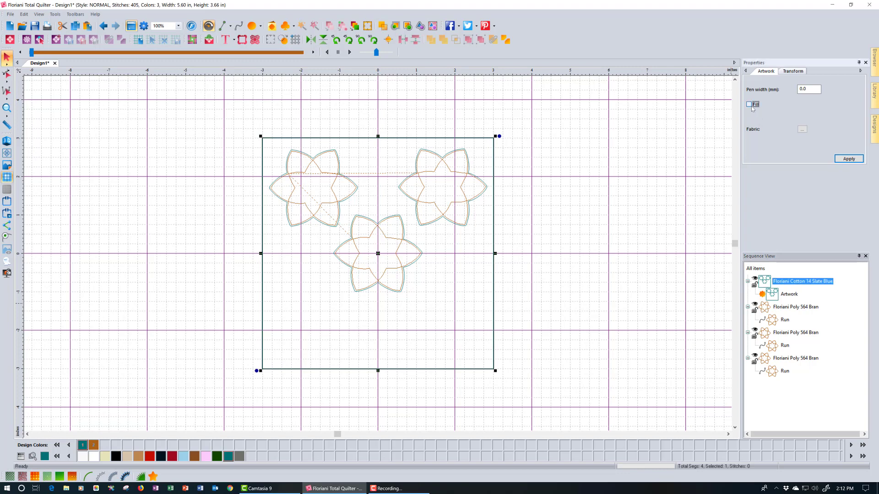
pyautogui.click(848, 160)
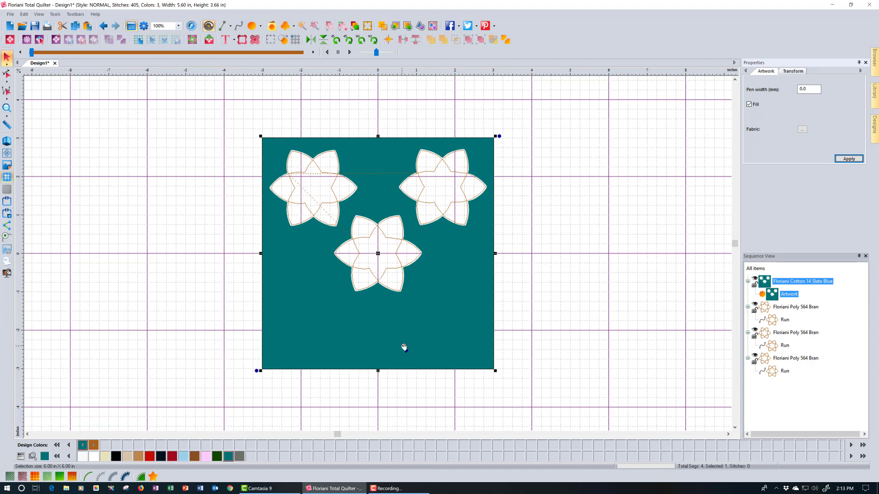
# - Undo the artwork fill, the combining, the star copies and the original star, back to the plain square
pyautogui.click(103, 26)
pyautogui.click(103, 26)
pyautogui.click(103, 26)
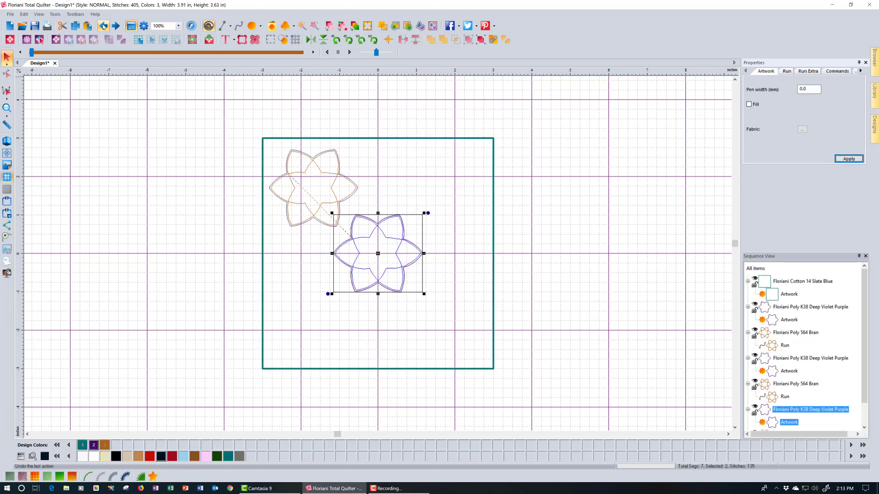
pyautogui.click(104, 26)
pyautogui.click(103, 26)
pyautogui.click(103, 26)
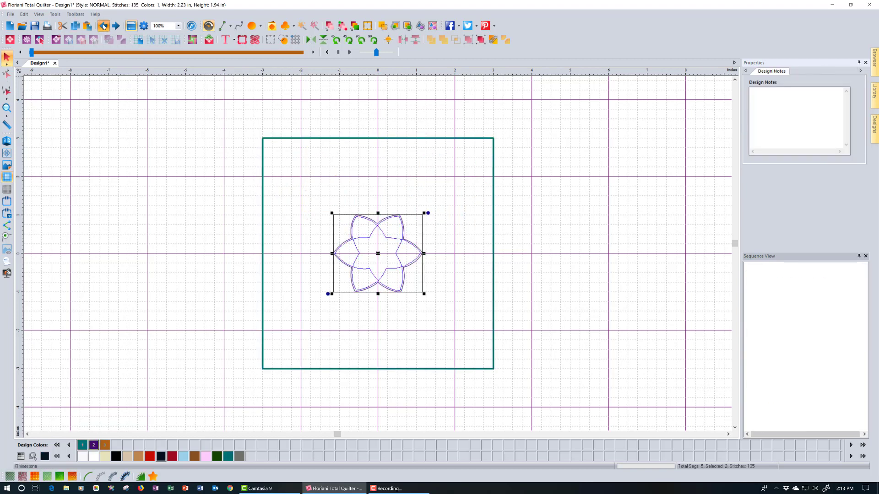
pyautogui.click(103, 26)
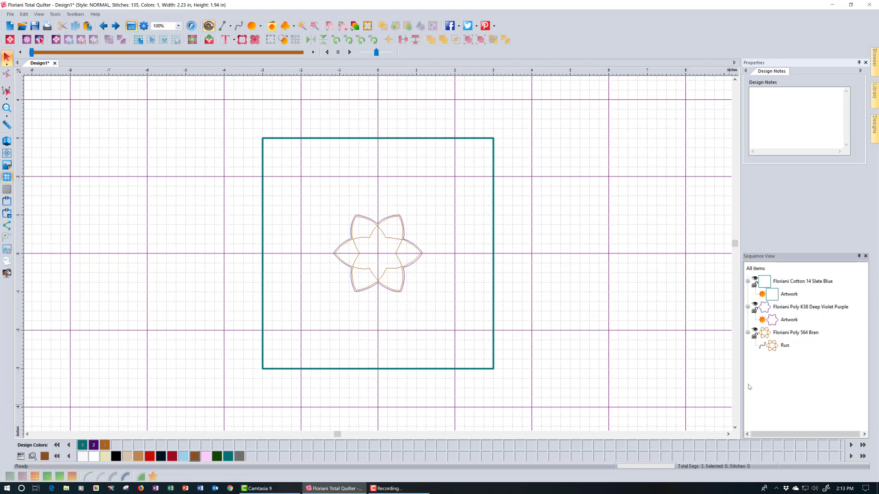
pyautogui.click(104, 27)
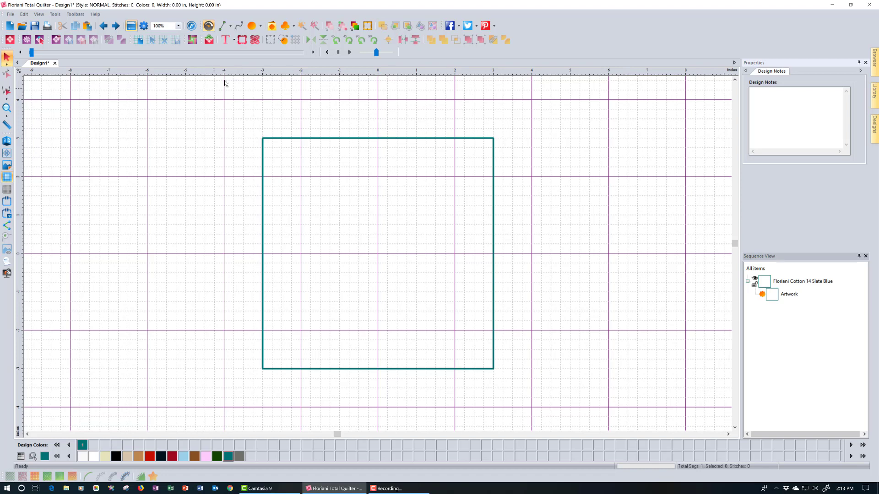
# - Insert the pumpkin decor FQD-HLE001 into the square
pyautogui.click(254, 40)
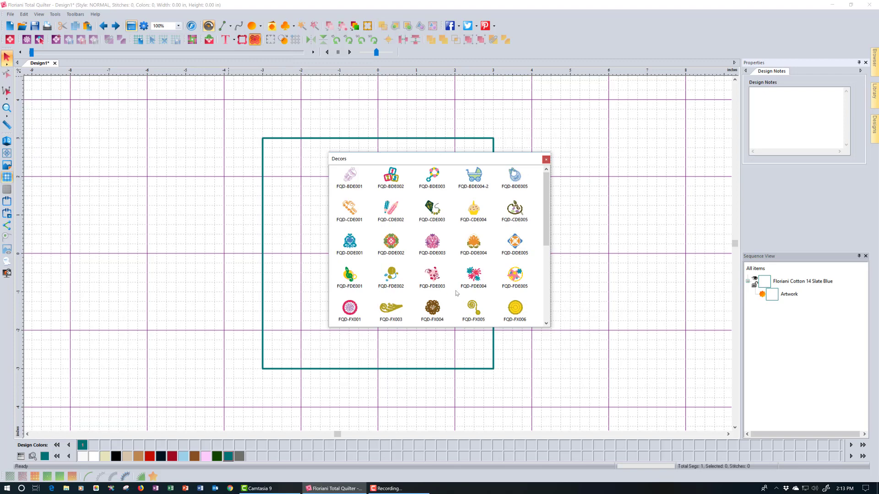
pyautogui.scroll(-1, 452, 293)
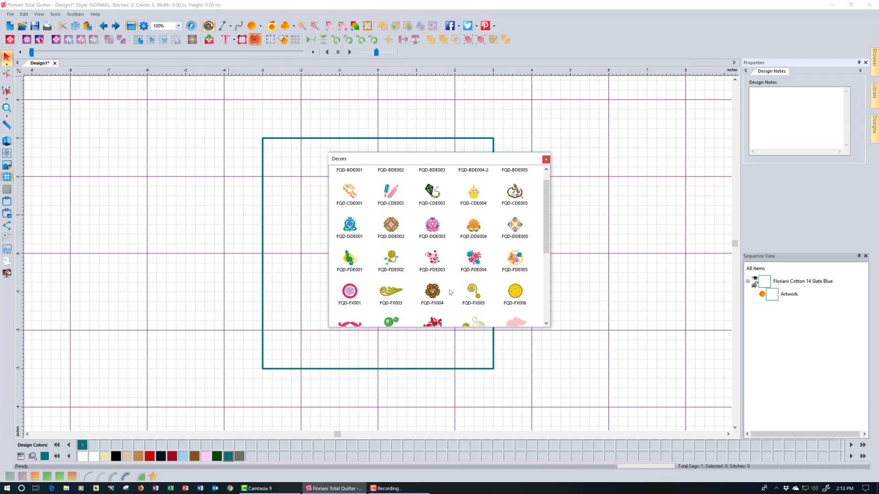
pyautogui.scroll(-2, 447, 291)
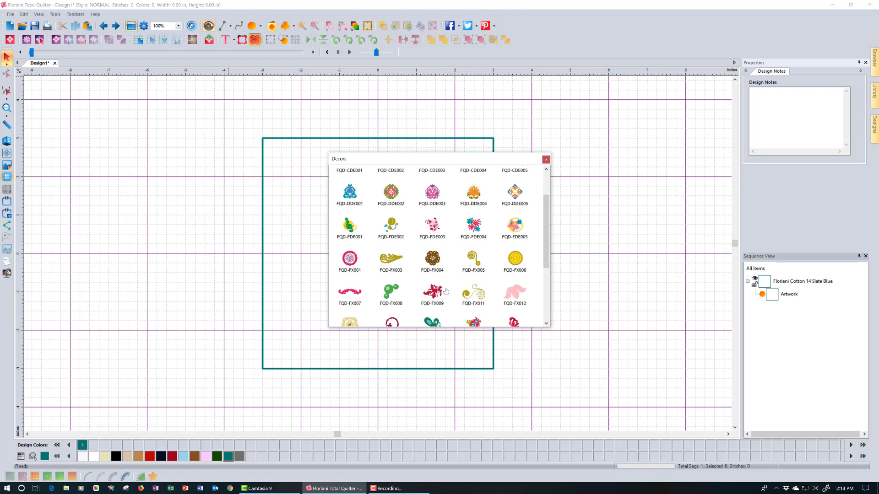
pyautogui.scroll(-2, 446, 291)
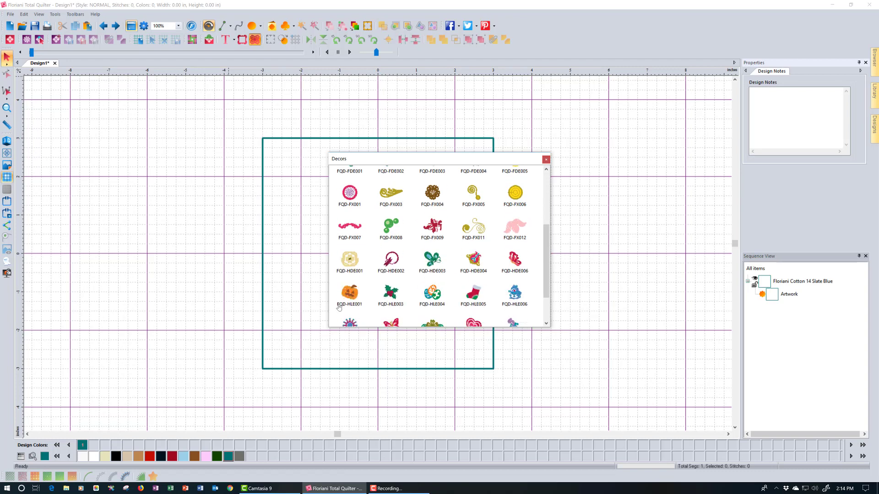
pyautogui.doubleClick(351, 293)
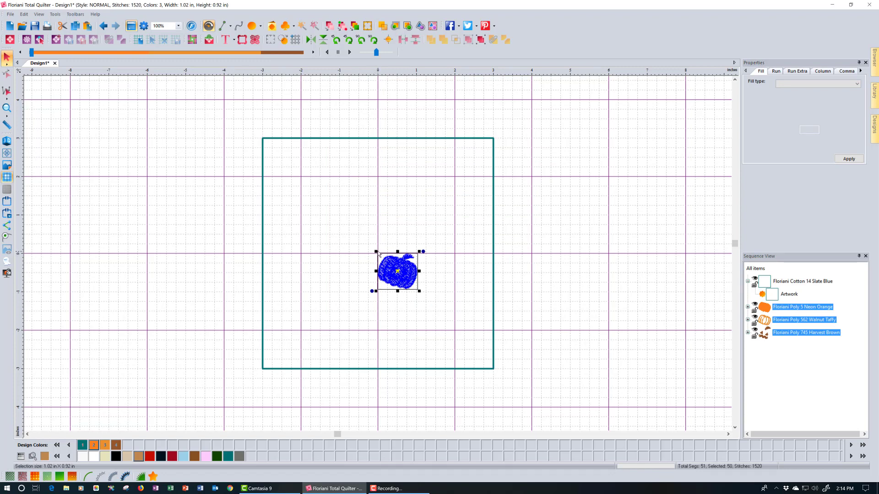
# - Enlarge the pumpkin to about 2.1 by 1.9 in around the square's centre and show the design in 3D
pyautogui.moveTo(376, 252); pyautogui.dragTo(323, 222)
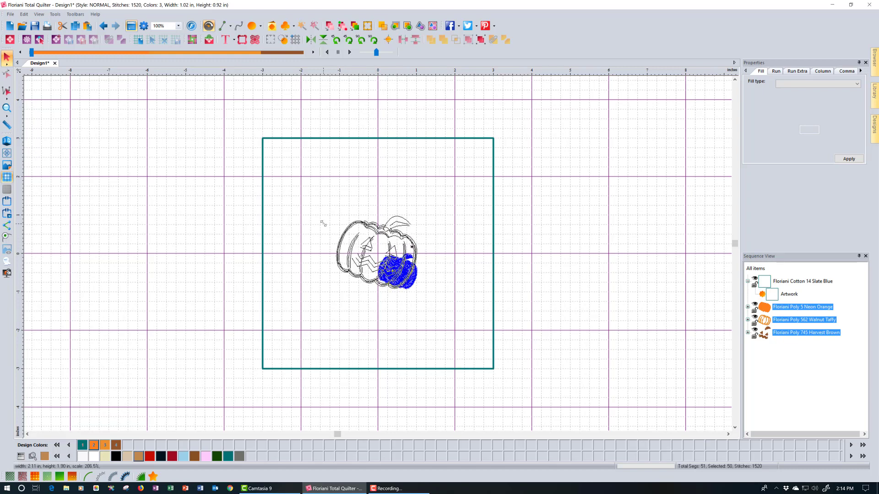
pyautogui.click(340, 319)
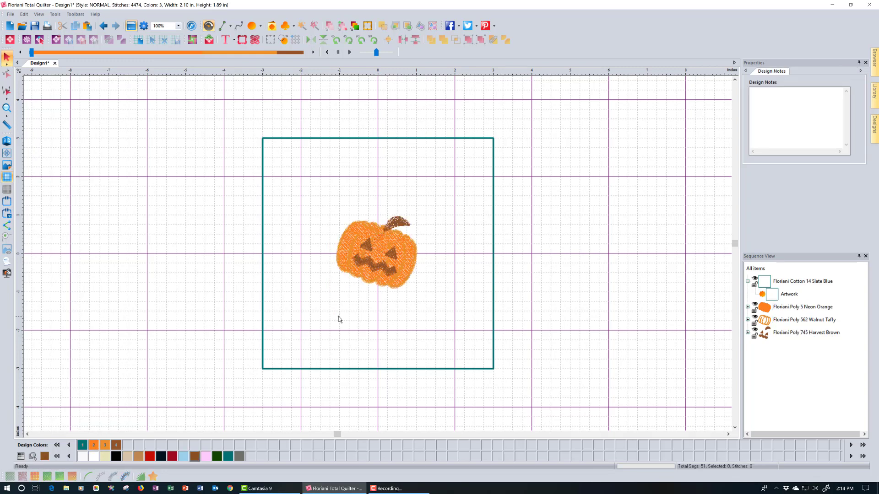
pyautogui.click(7, 141)
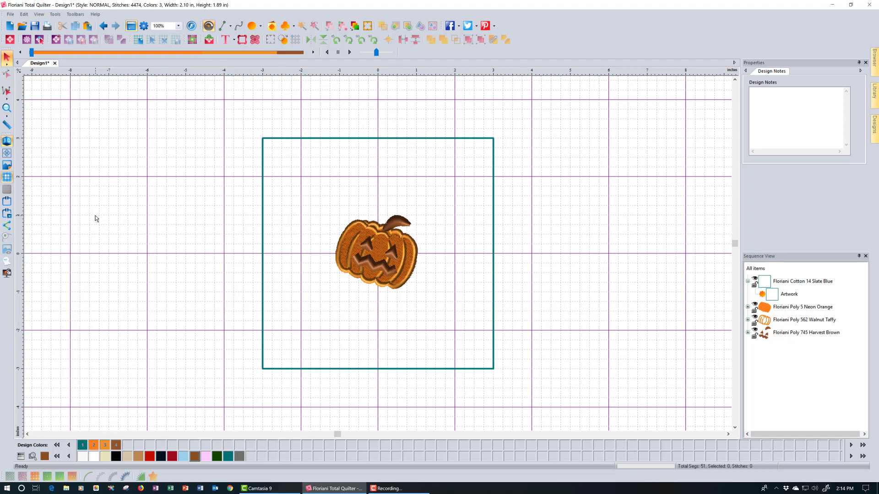
# - Create an outline around all three pumpkin colour groups with a spacing of 0.05 in, using the Cascade option
pyautogui.click(791, 307)
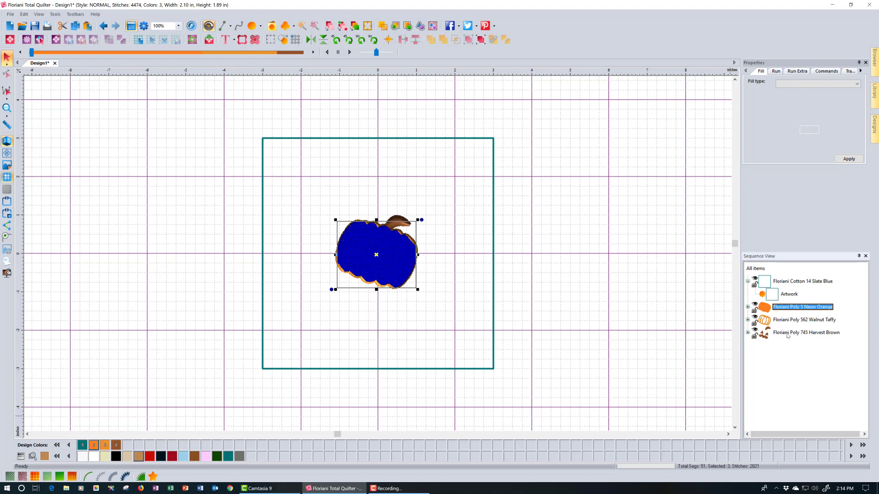
pyautogui.keyDown('shift'); pyautogui.click(787, 334); pyautogui.keyUp('shift')
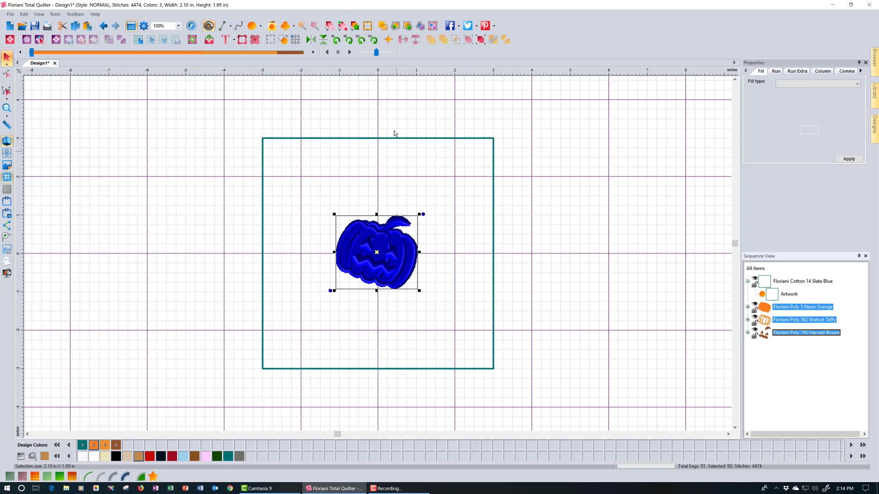
pyautogui.click(395, 26)
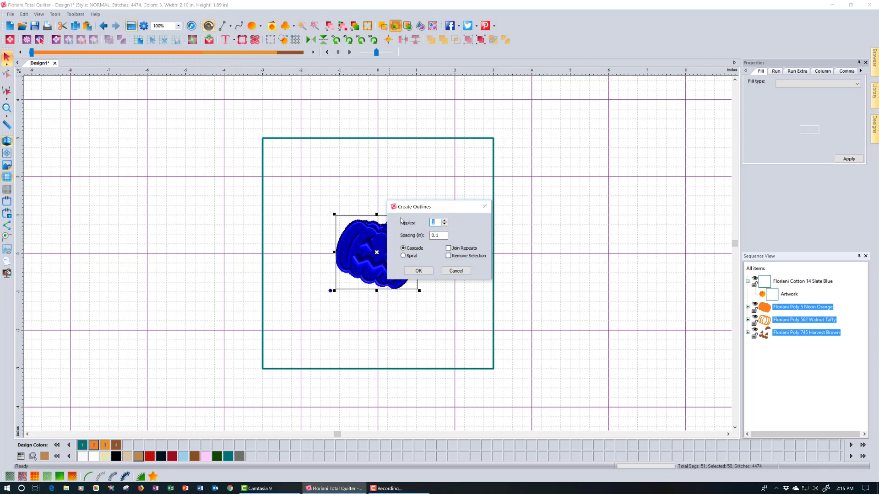
pyautogui.click(444, 237)
pyautogui.press('BackSpace')
pyautogui.write('05')
pyautogui.click(428, 271)
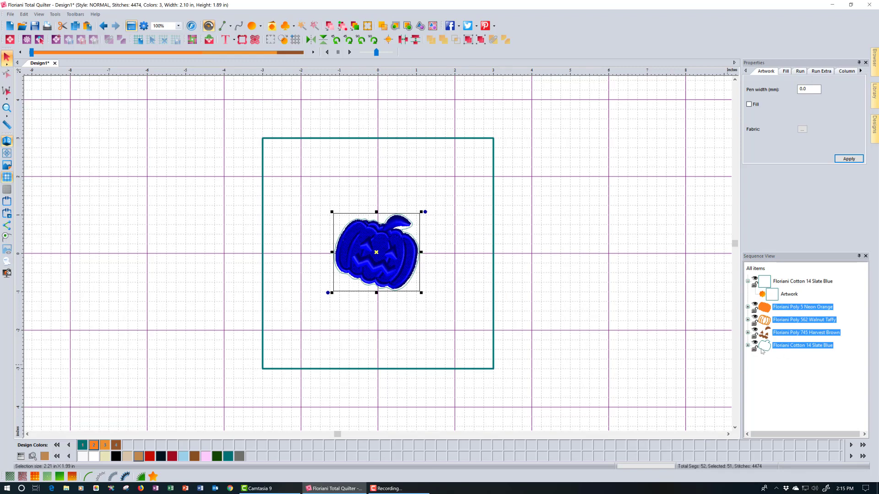
# - Combine the pumpkin outline with the square into one artwork
pyautogui.click(789, 346)
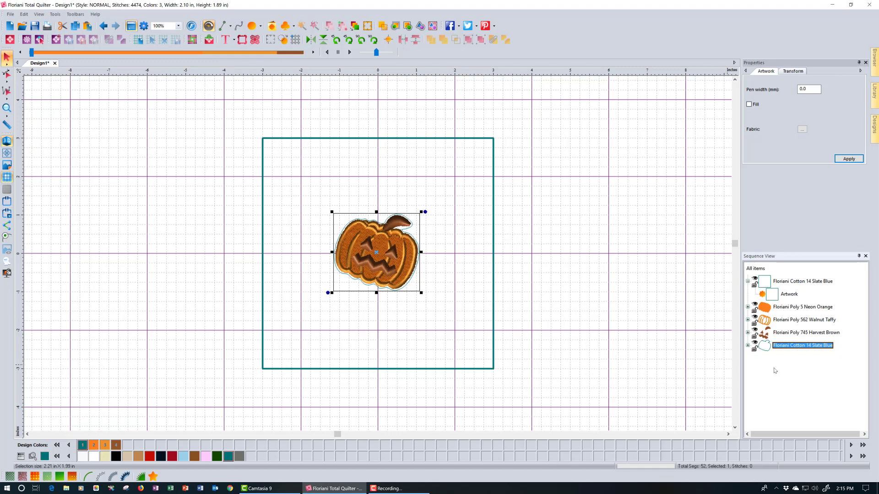
pyautogui.keyDown('ctrl'); pyautogui.click(802, 282); pyautogui.keyUp('ctrl')
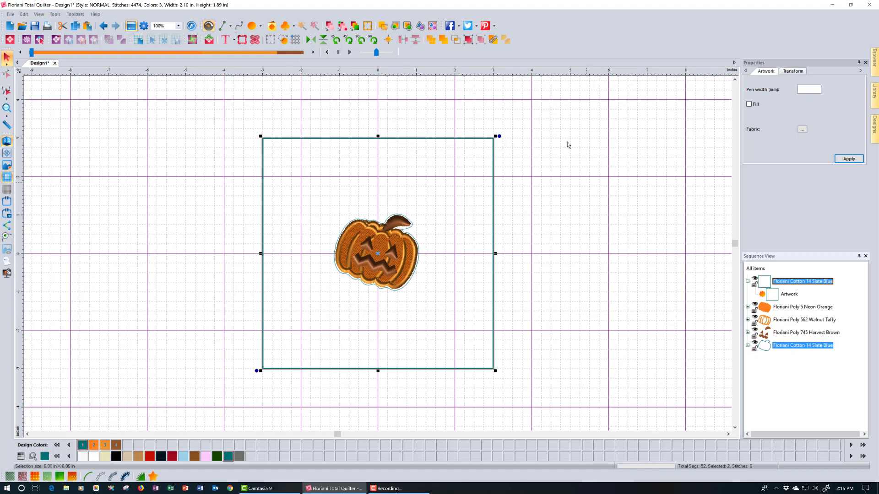
pyautogui.click(492, 40)
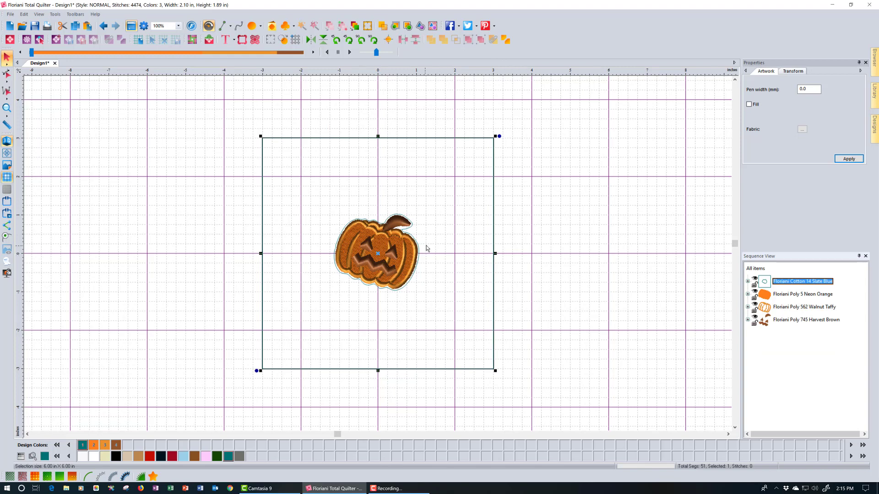
# - Switch on the combined artwork's fill to check the pumpkin-shaped hole, and switch the fill off again
pyautogui.click(748, 105)
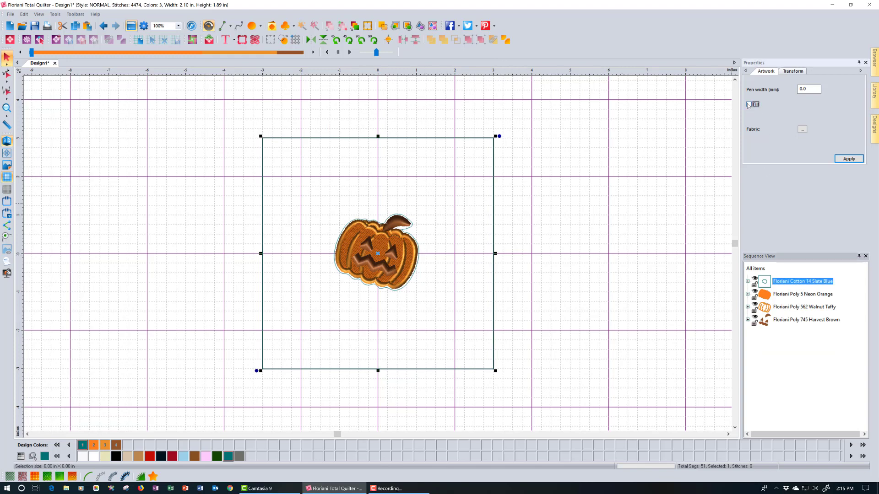
pyautogui.click(847, 158)
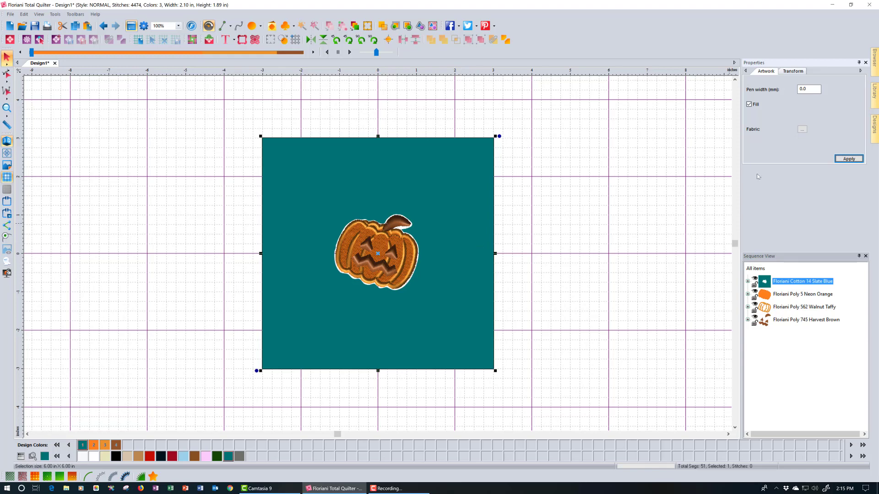
pyautogui.click(748, 105)
pyautogui.click(848, 159)
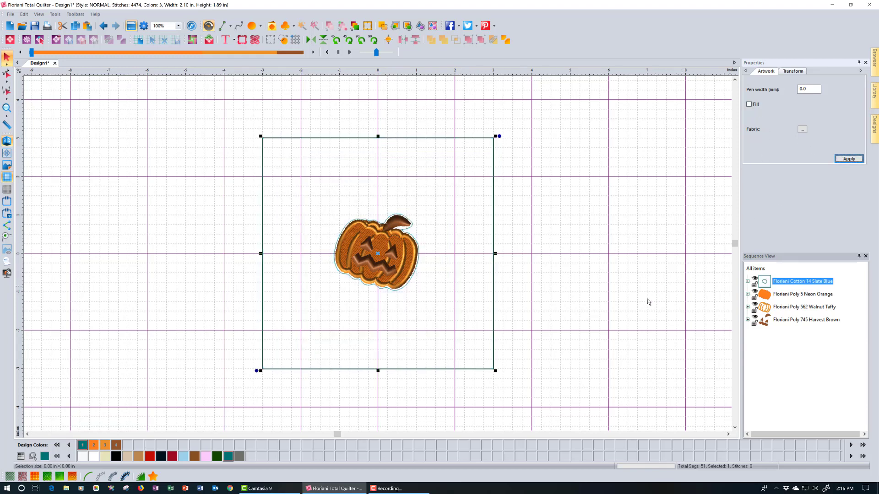
# - Fill the combined artwork around the pumpkin with the Advanced Stippling pattern stipple 017 and select the pumpkin groups along with the fill
pyautogui.click(35, 477)
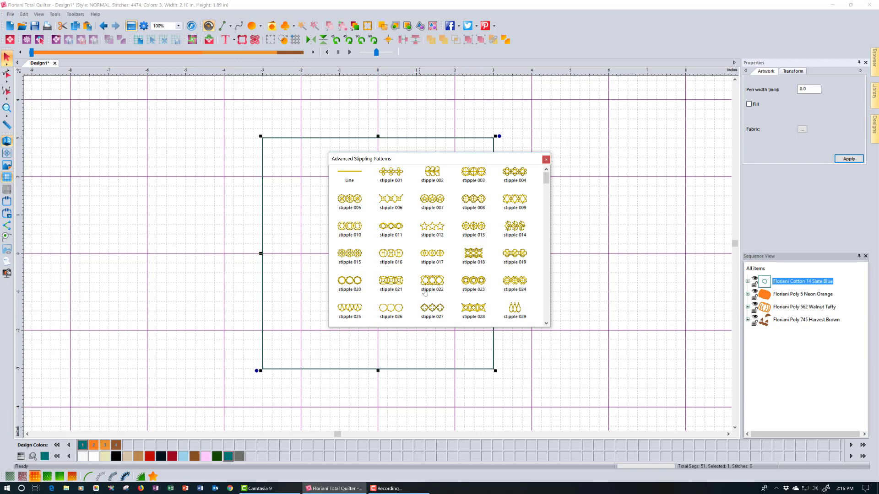
pyautogui.doubleClick(434, 256)
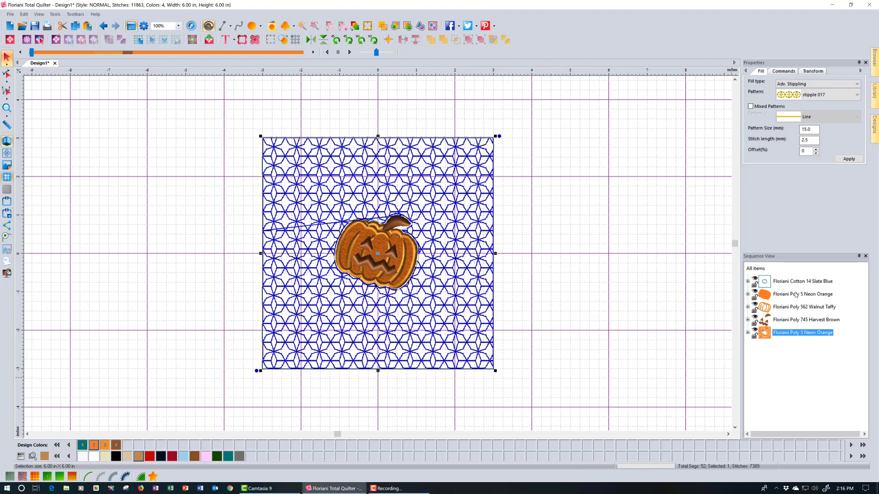
pyautogui.keyDown('shift'); pyautogui.click(796, 295); pyautogui.keyUp('shift')
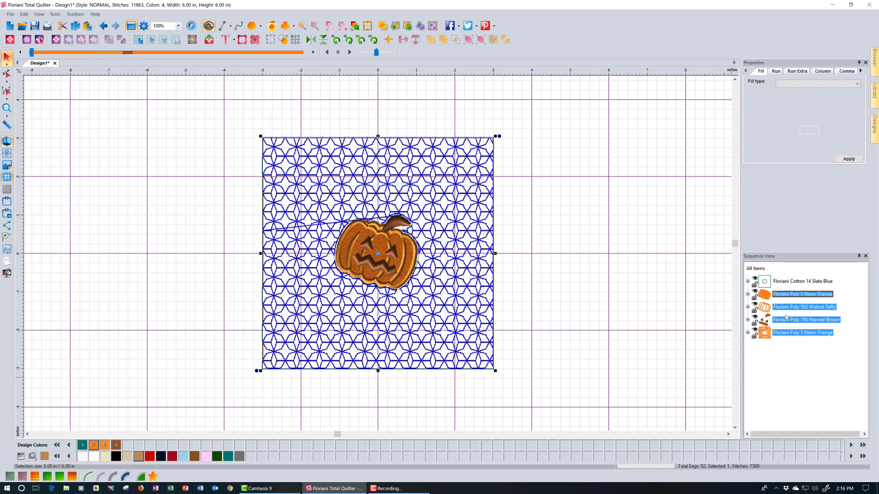
# - Undo the pumpkin block's stippling fill and the combining of the pumpkin outline with the square
pyautogui.click(103, 26)
pyautogui.click(102, 26)
pyautogui.click(102, 26)
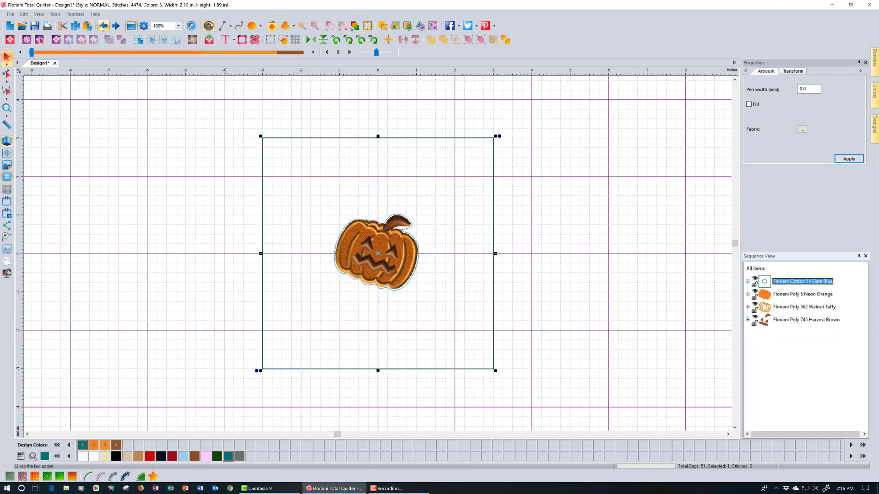
pyautogui.click(103, 26)
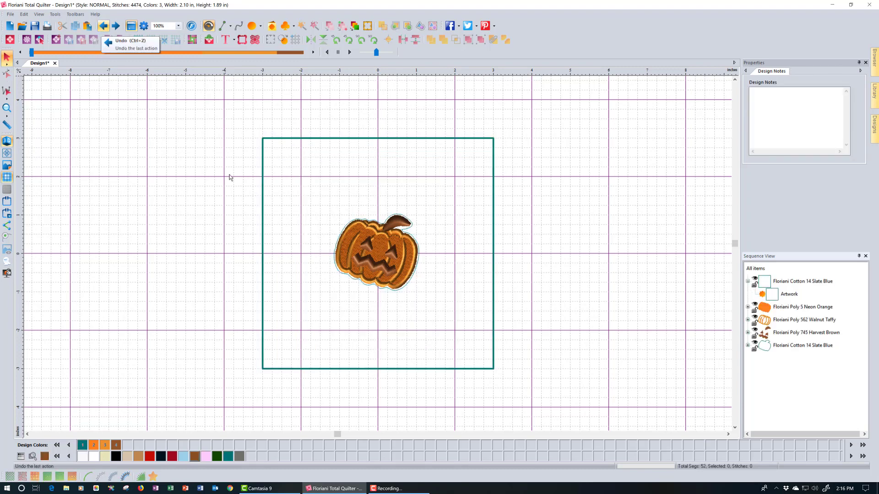
# - Delete the pumpkin's three colour groups together with its outline artwork
pyautogui.click(792, 306)
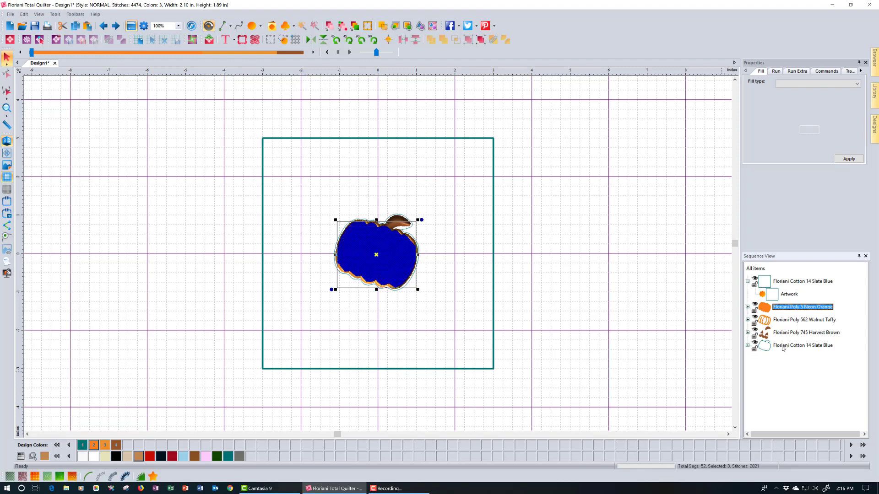
pyautogui.keyDown('shift'); pyautogui.click(782, 346); pyautogui.keyUp('shift')
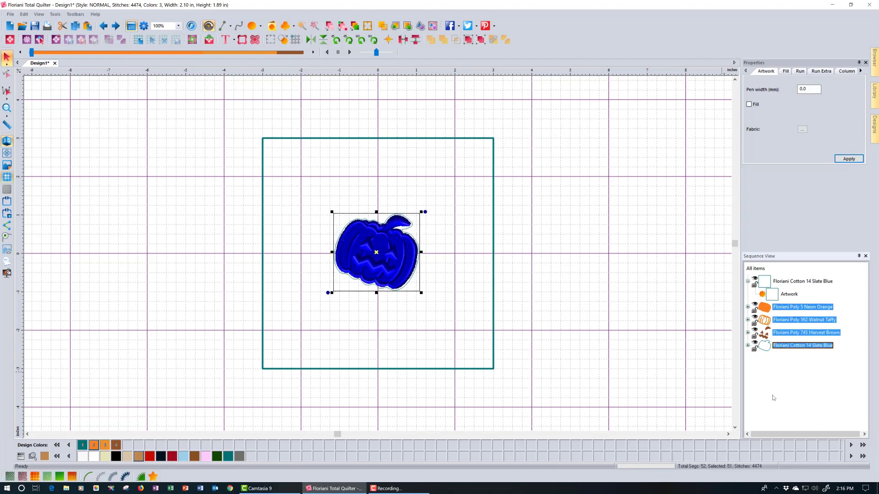
pyautogui.press('Delete')
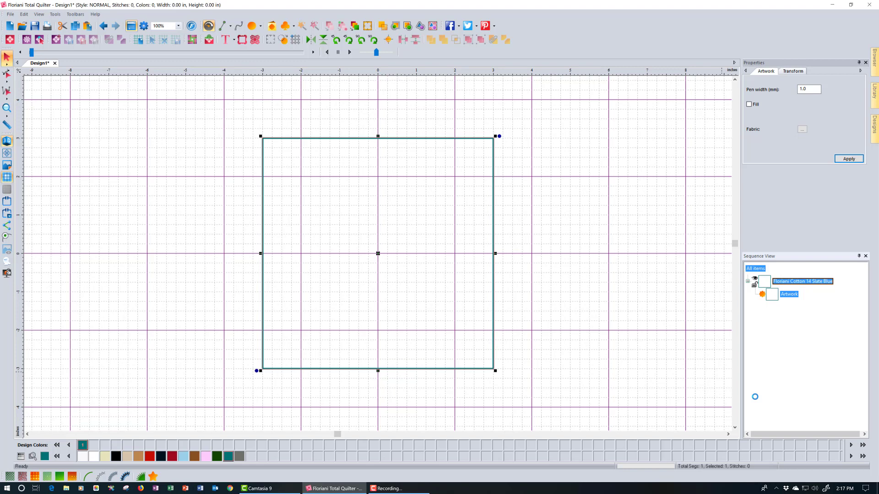
# - Draw an ellipse artwork about 2.5 by 3.5 in inside the square and move it up to near the square's centre
pyautogui.click(252, 26)
pyautogui.moveTo(329, 216); pyautogui.dragTo(424, 349)
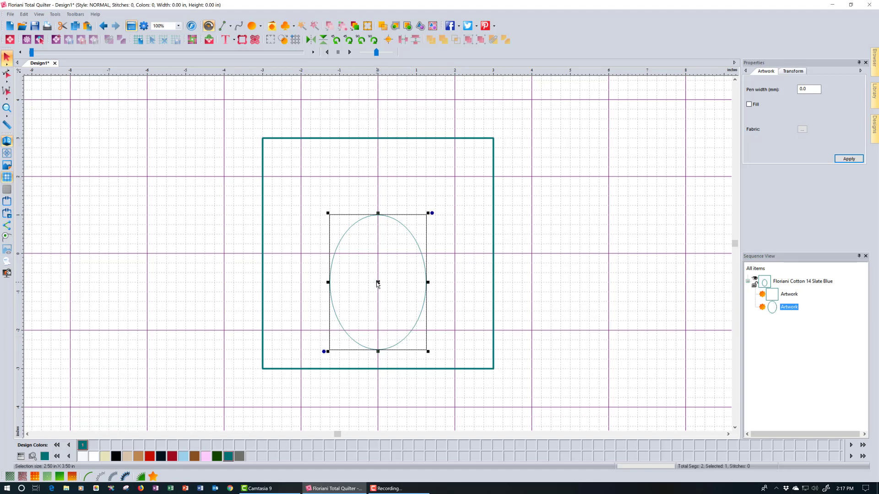
pyautogui.moveTo(376, 284); pyautogui.dragTo(376, 244)
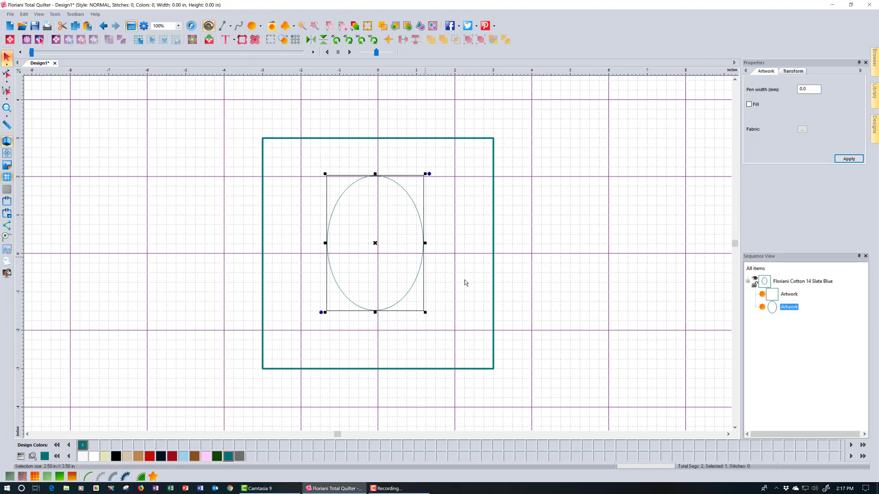
pyautogui.click(794, 281)
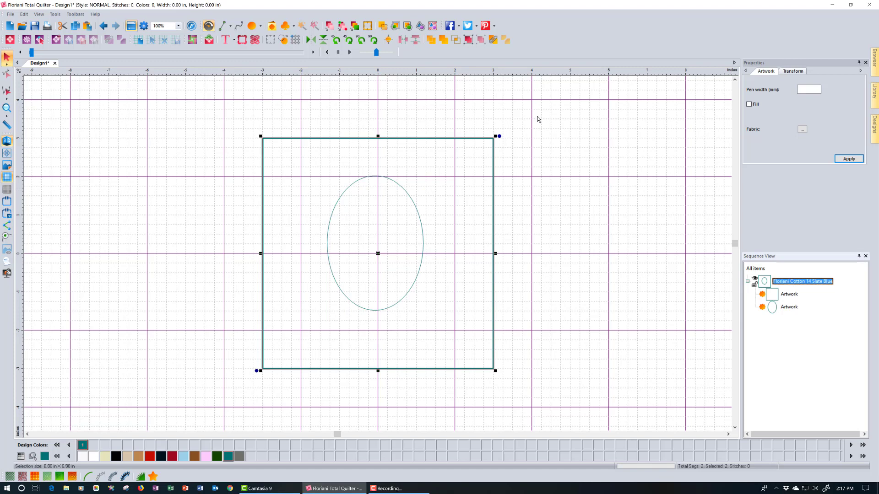
pyautogui.click(493, 40)
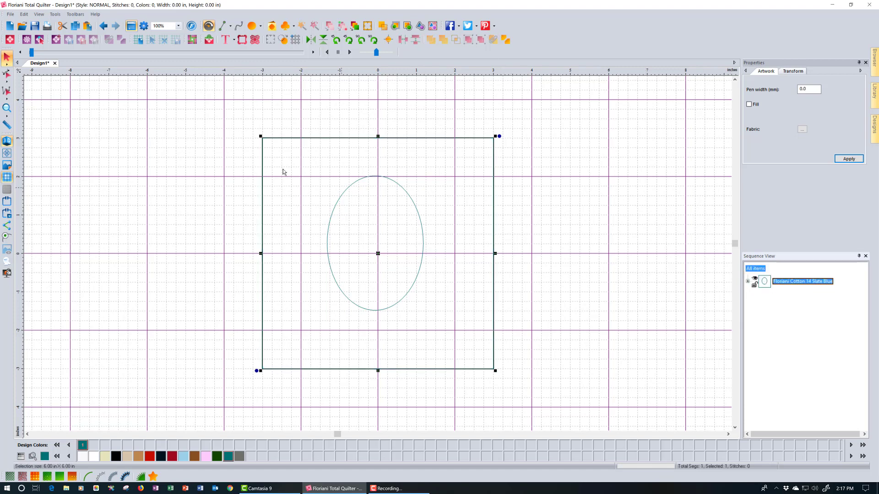
pyautogui.click(102, 26)
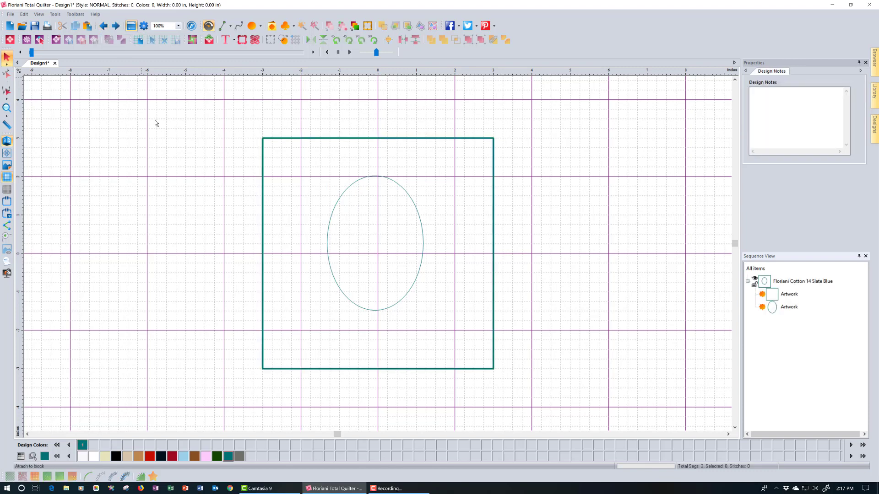
# - Move the ellipse so it straddles the square's right edge, and combine it with the square
pyautogui.click(341, 288)
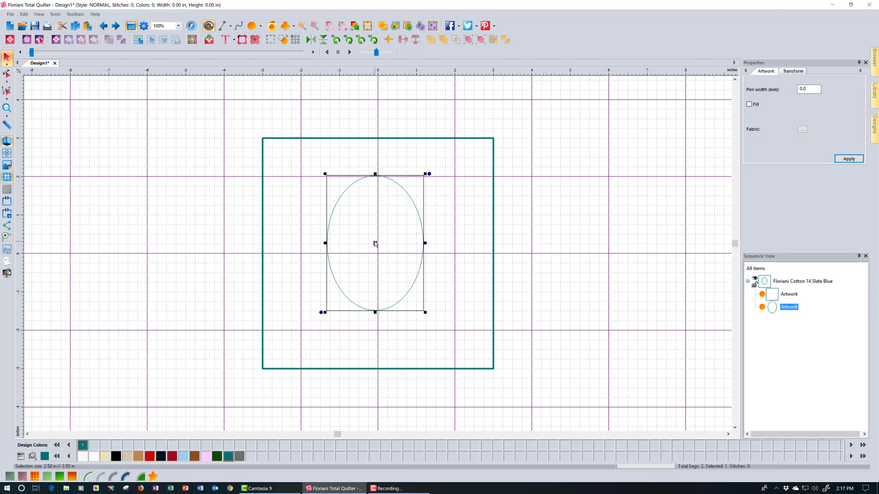
pyautogui.moveTo(377, 243); pyautogui.dragTo(494, 261)
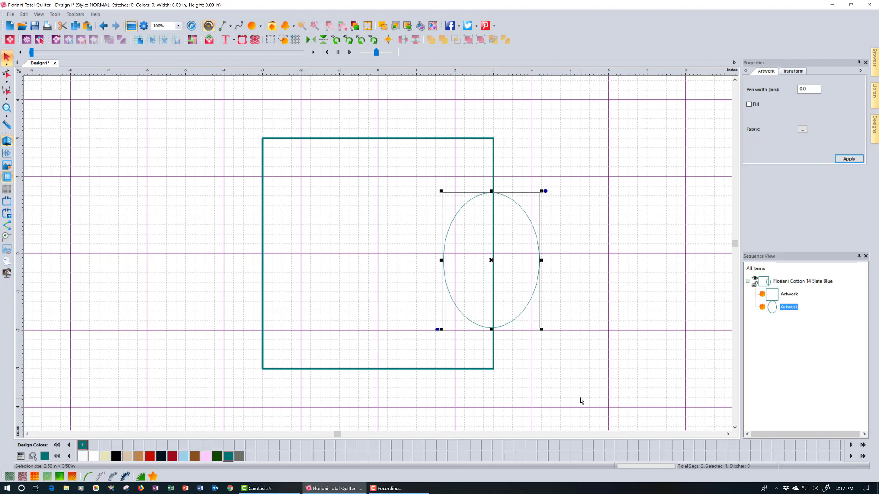
pyautogui.click(810, 282)
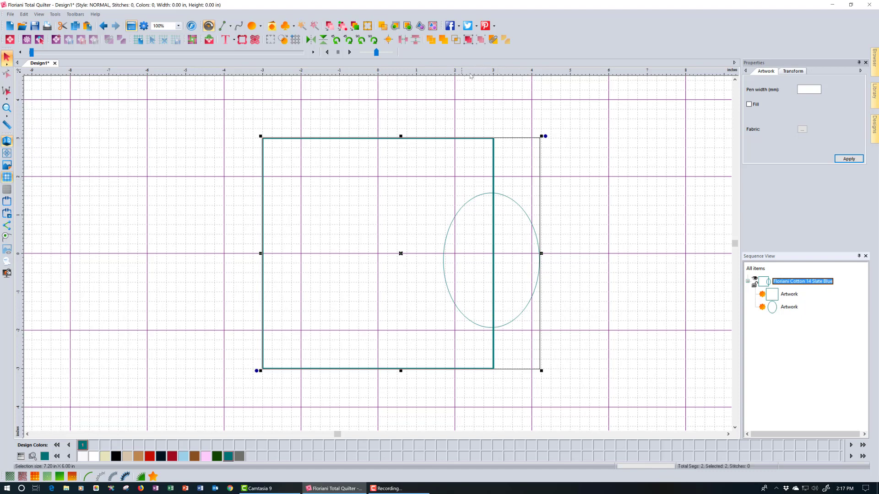
pyautogui.click(493, 43)
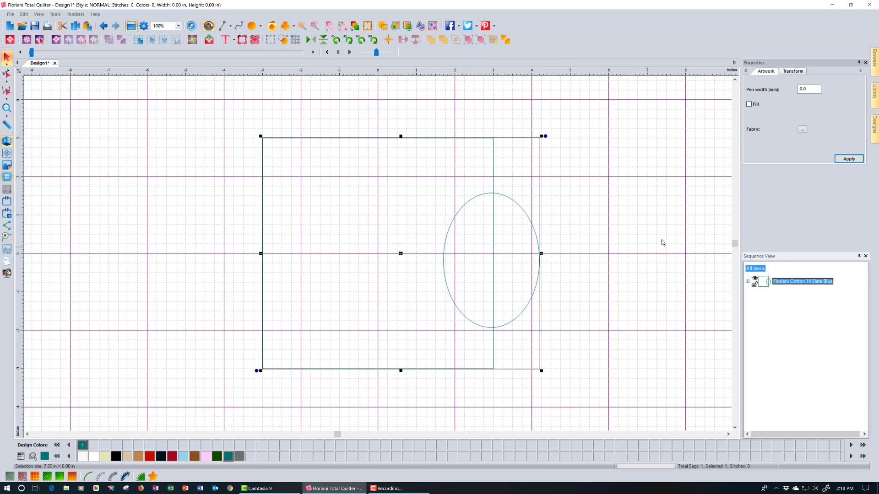
# - Toggle the combined artwork's solid fill on and off, and fill it with the Advanced Stippling pattern stipple 026
pyautogui.click(749, 105)
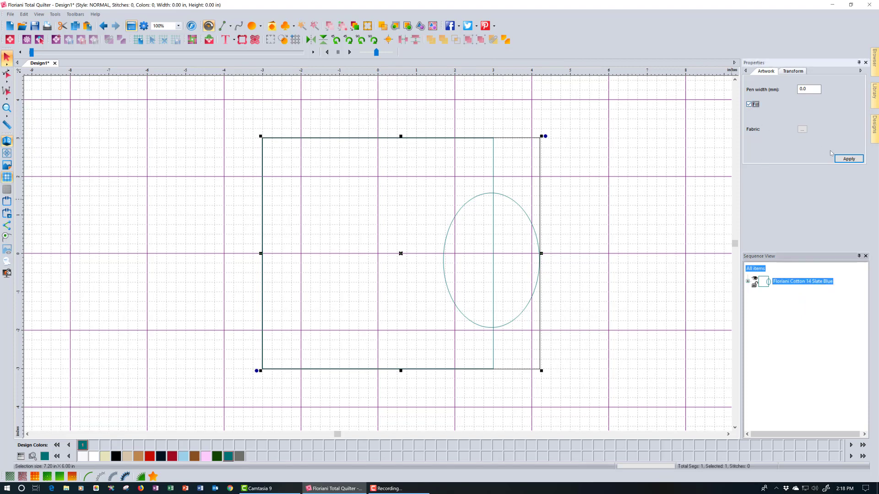
pyautogui.click(847, 159)
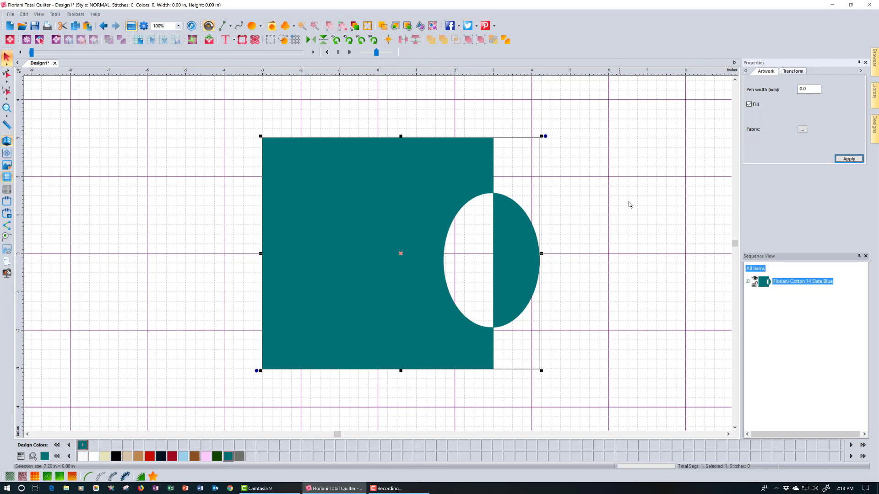
pyautogui.click(748, 104)
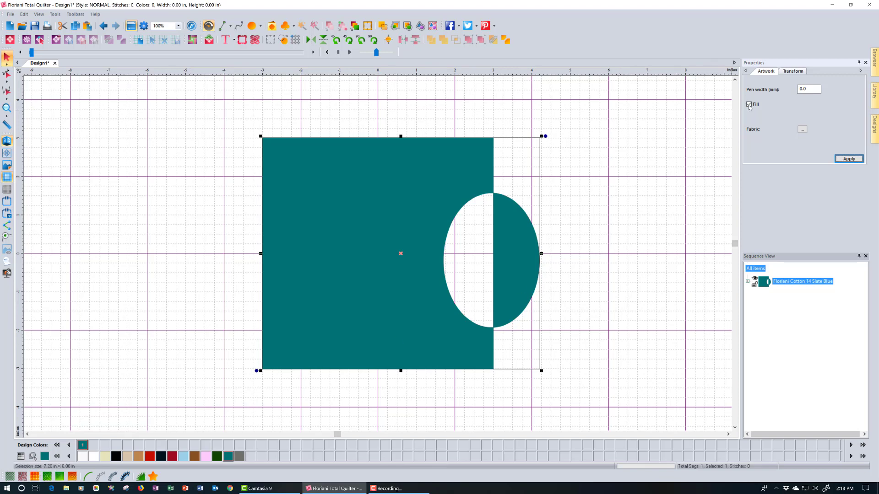
pyautogui.click(842, 158)
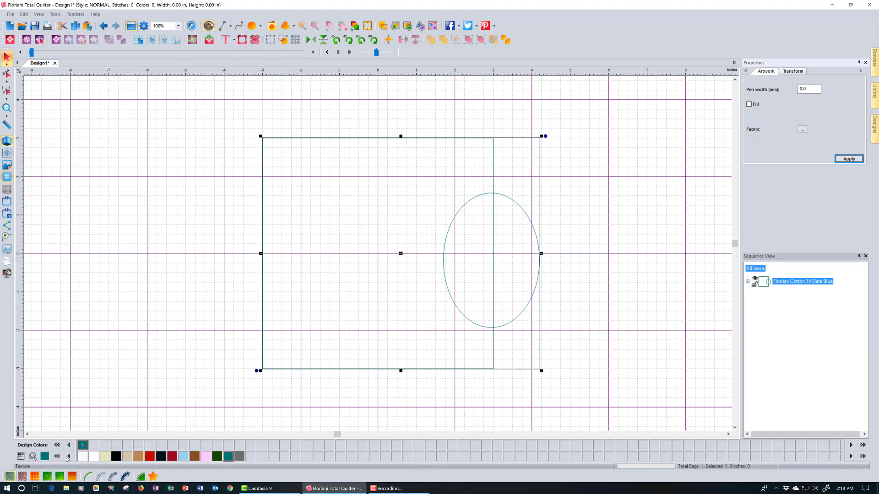
pyautogui.click(34, 477)
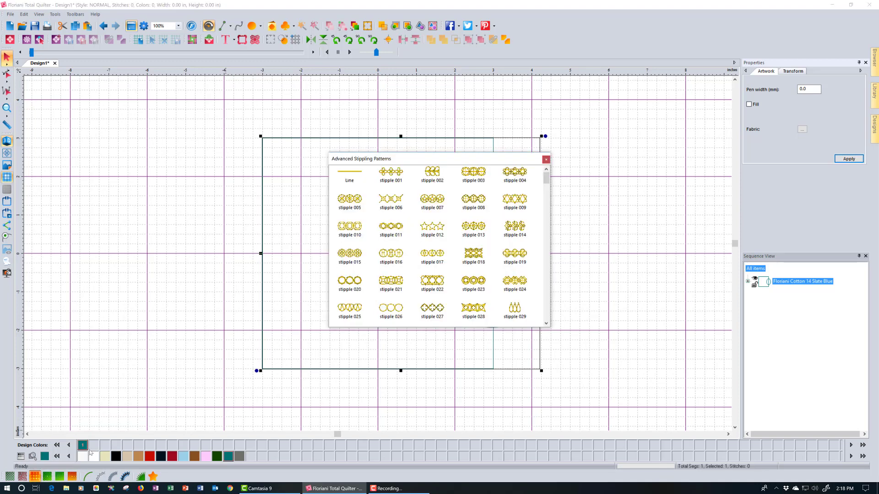
pyautogui.click(376, 314)
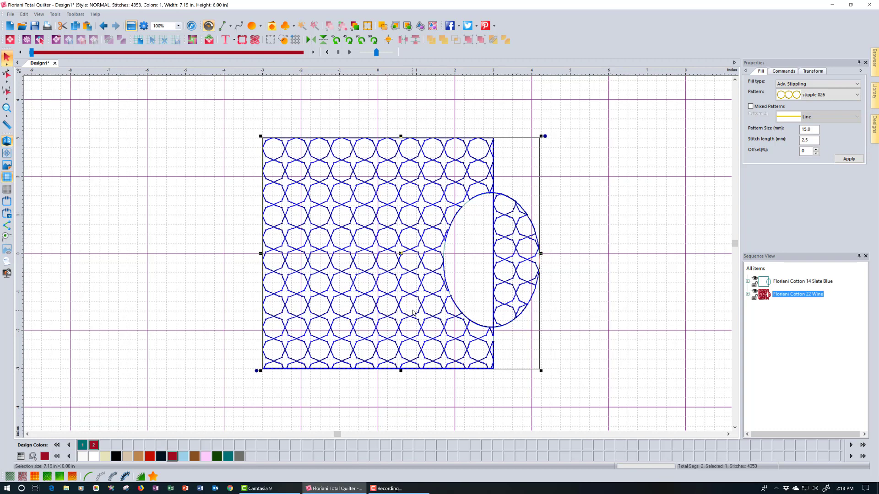
# - Undo the stippling, the solid fill, the combining with the square and the ellipse's move to the edge
pyautogui.click(101, 27)
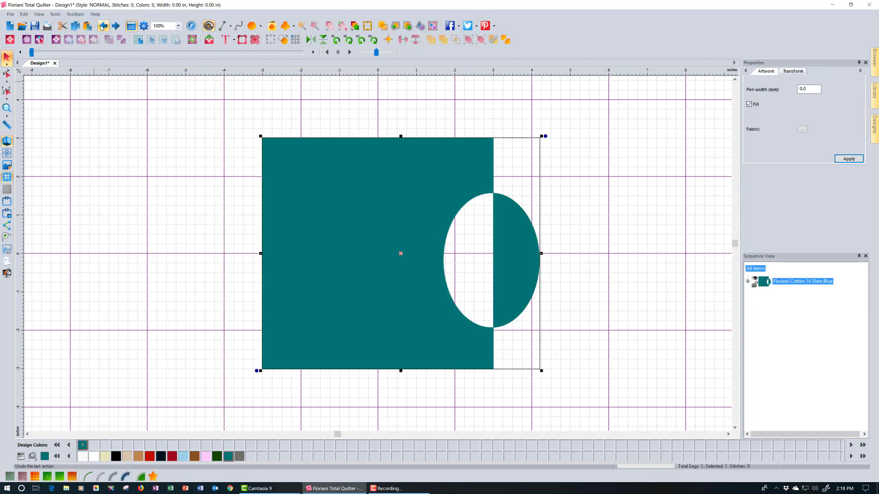
pyautogui.click(102, 26)
pyautogui.click(101, 26)
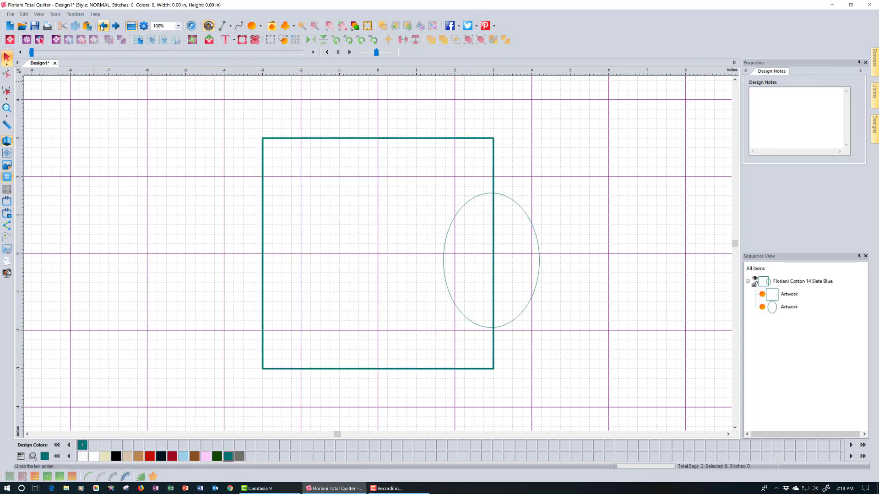
pyautogui.click(102, 26)
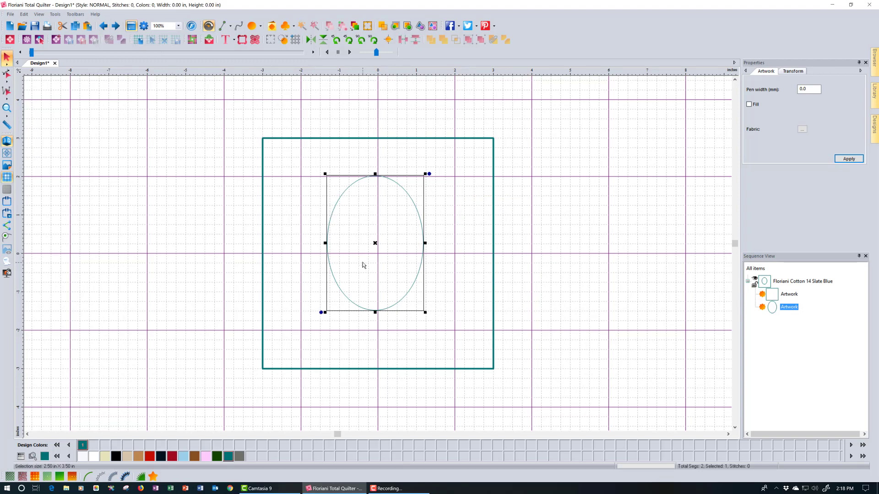
# - Duplicate the ellipse in place and rotate the copy 90 degrees to the left
pyautogui.click(76, 26)
pyautogui.click(88, 26)
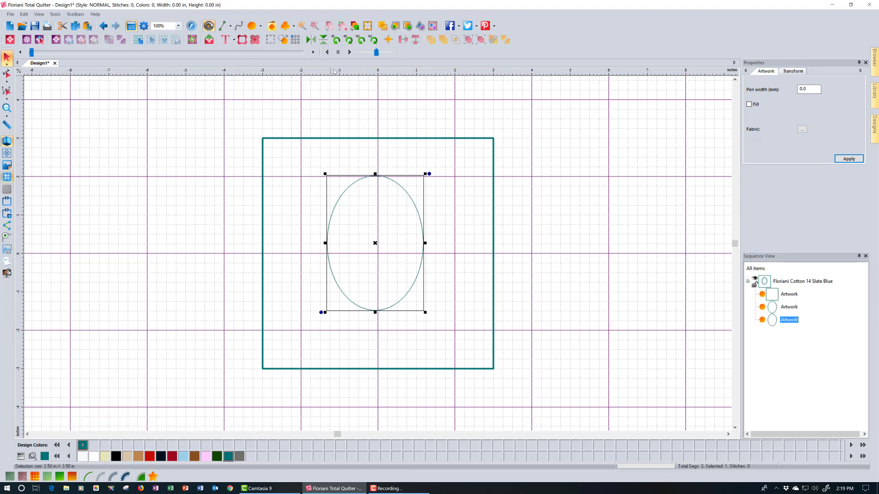
pyautogui.click(360, 40)
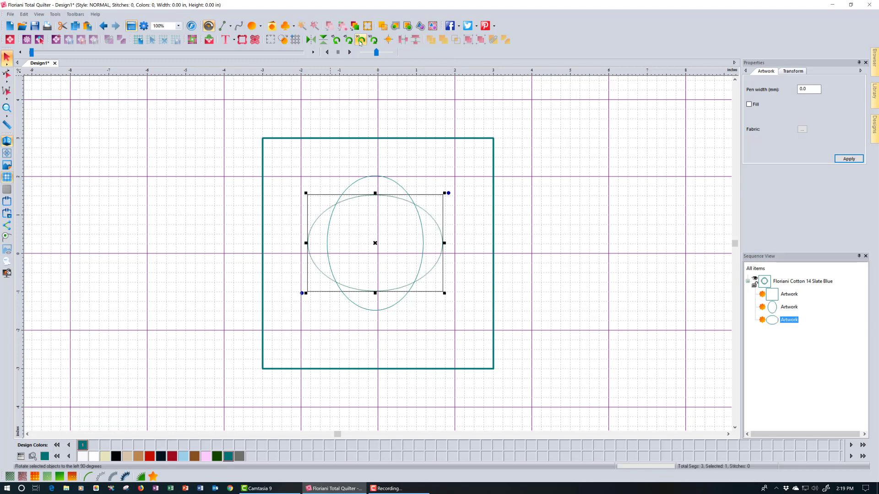
# - Combine the two crossed ellipses into one artwork and turn on its solid fill
pyautogui.click(791, 307)
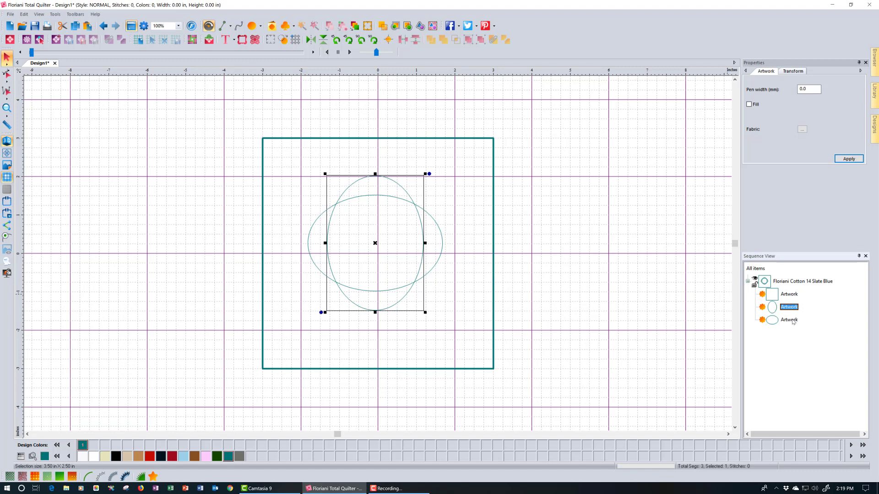
pyautogui.keyDown('ctrl'); pyautogui.click(791, 319); pyautogui.keyUp('ctrl')
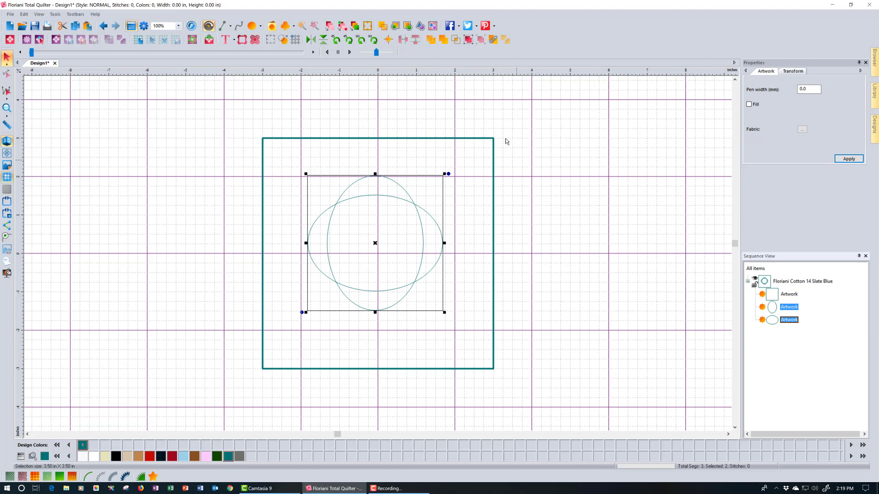
pyautogui.click(492, 40)
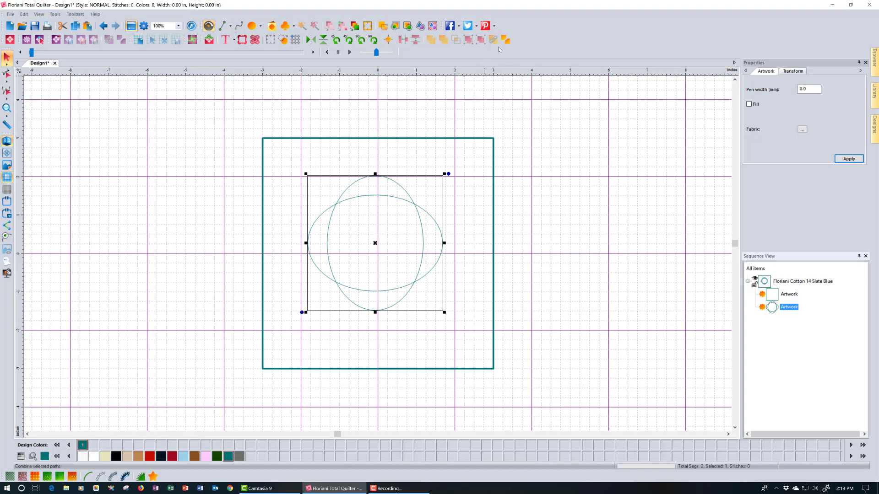
pyautogui.click(749, 105)
pyautogui.click(848, 158)
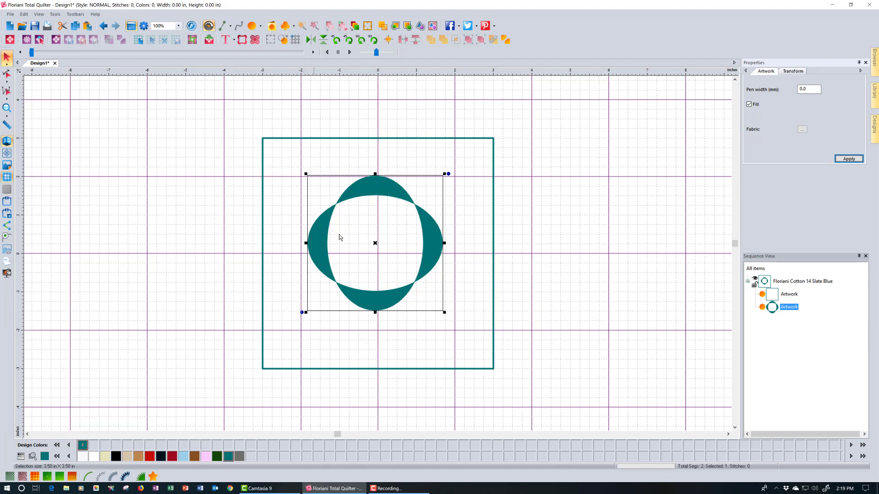
# - Create a run stitch from the combined ellipses and delete their filled source artwork
pyautogui.click(87, 477)
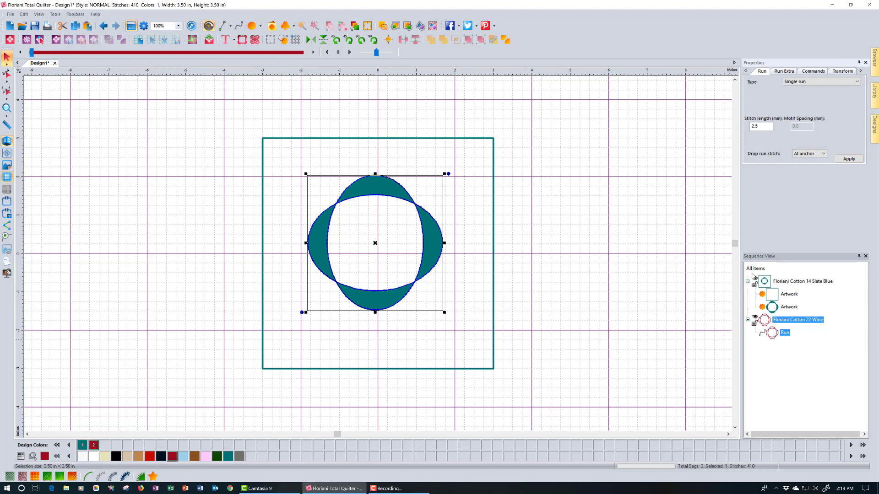
pyautogui.click(789, 307)
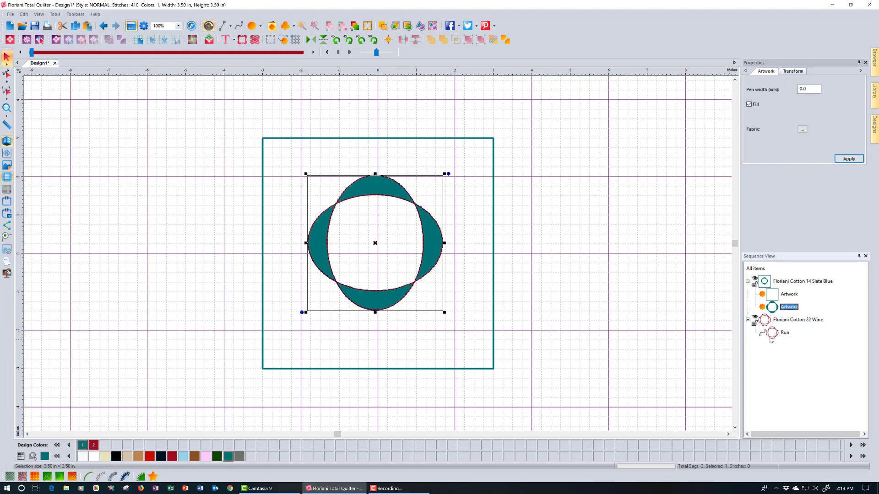
pyautogui.press('Delete')
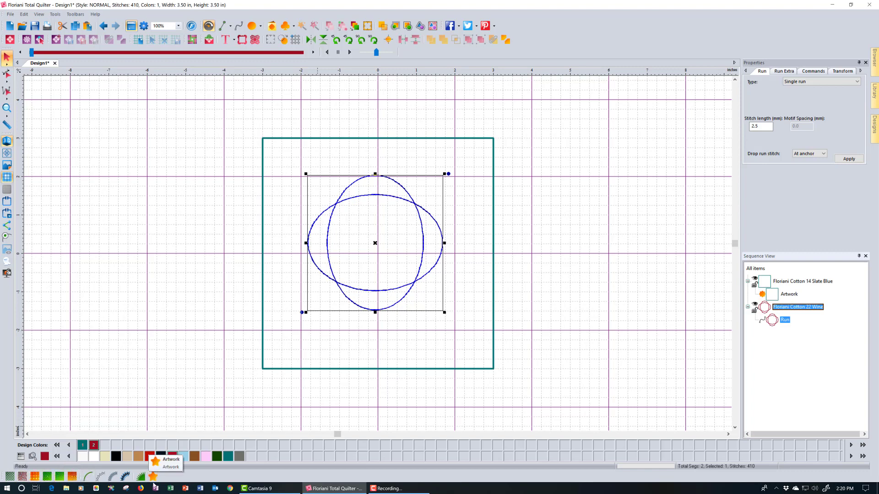
# - Convert the crossed ellipses' run stitch back to artwork and combine it with the square
pyautogui.click(155, 483)
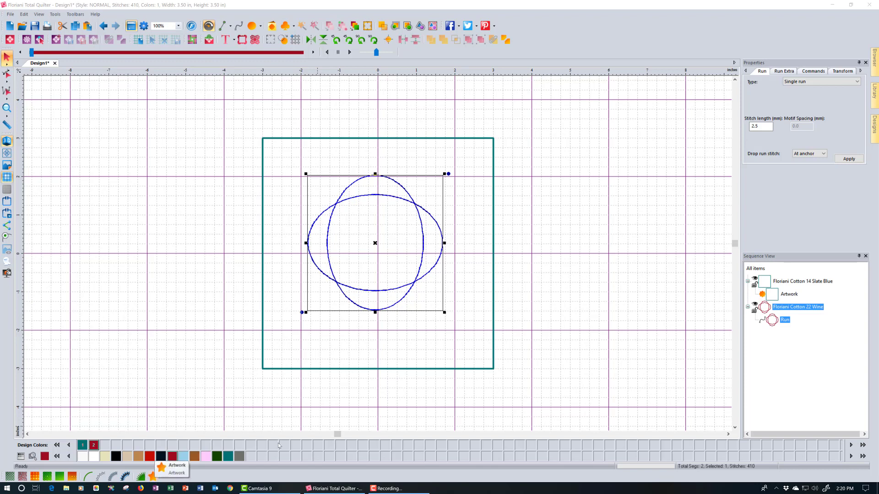
pyautogui.click(153, 477)
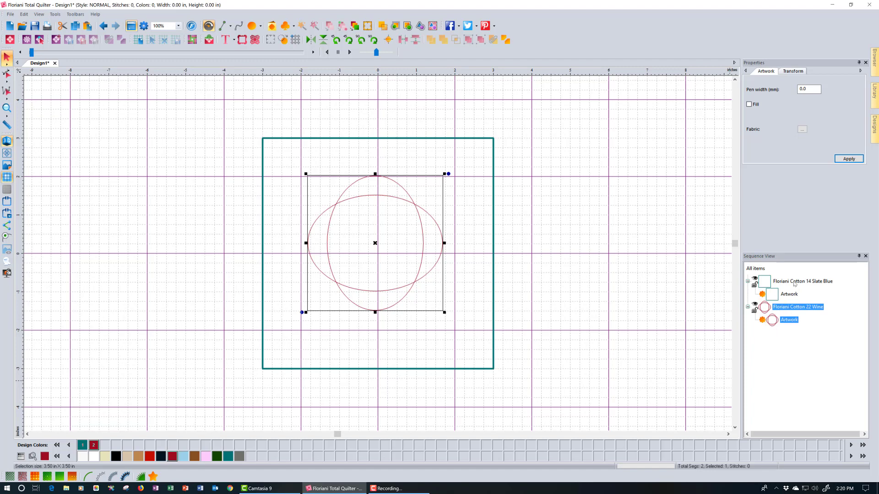
pyautogui.keyDown('ctrl'); pyautogui.click(794, 281); pyautogui.keyUp('ctrl')
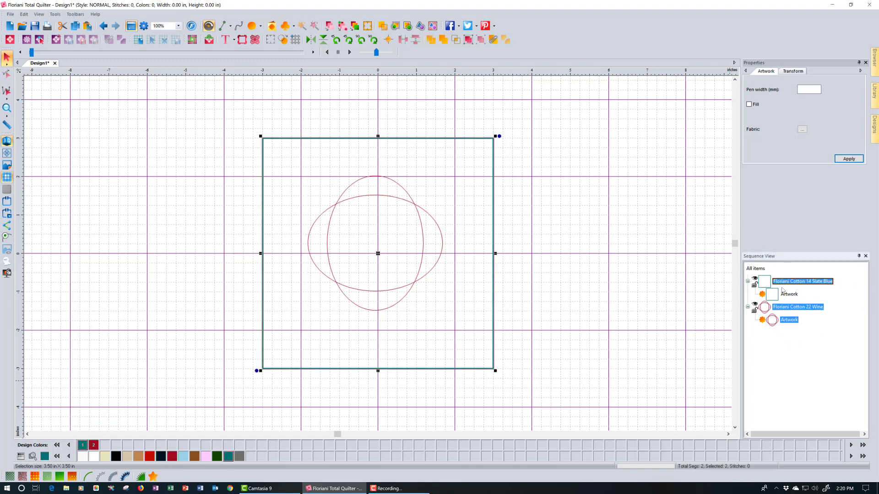
pyautogui.click(495, 45)
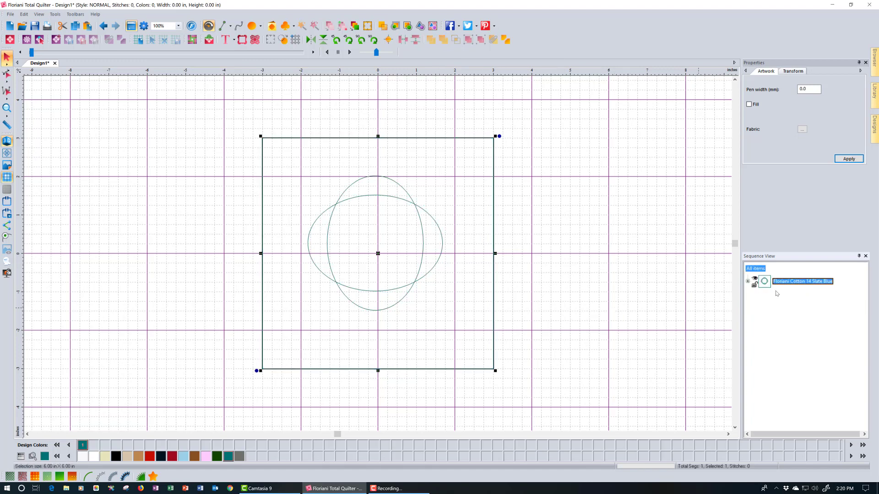
# - Turn on the solid fill for the artwork combining the square and the crossed ellipses
pyautogui.click(748, 281)
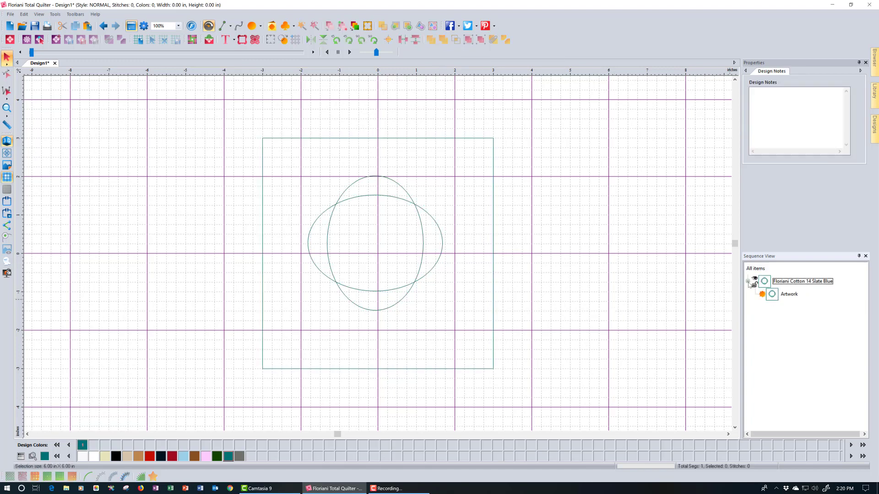
pyautogui.click(748, 282)
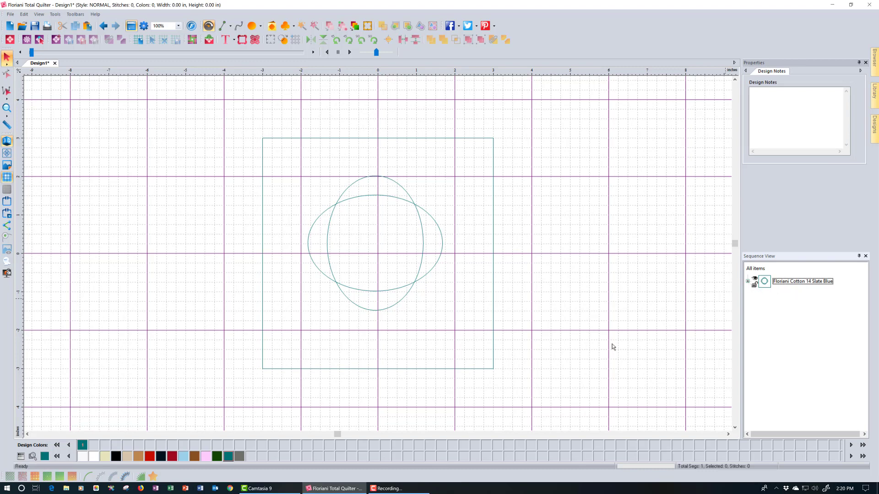
pyautogui.click(466, 364)
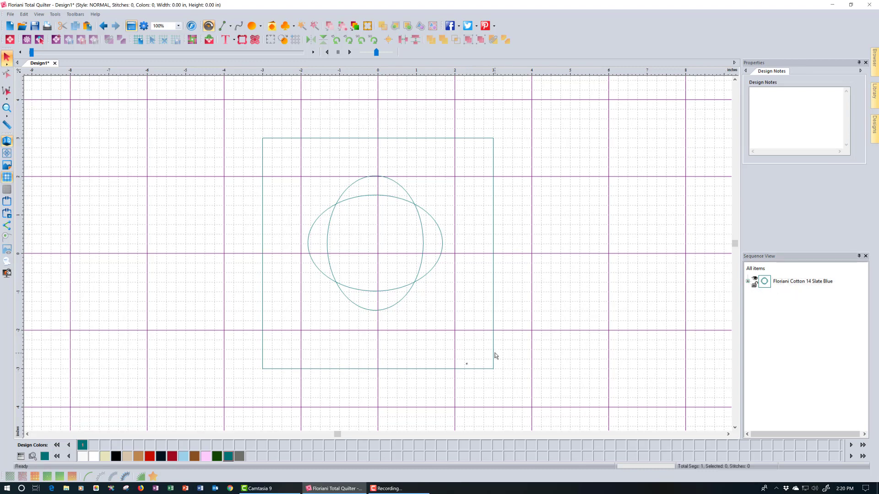
pyautogui.click(815, 281)
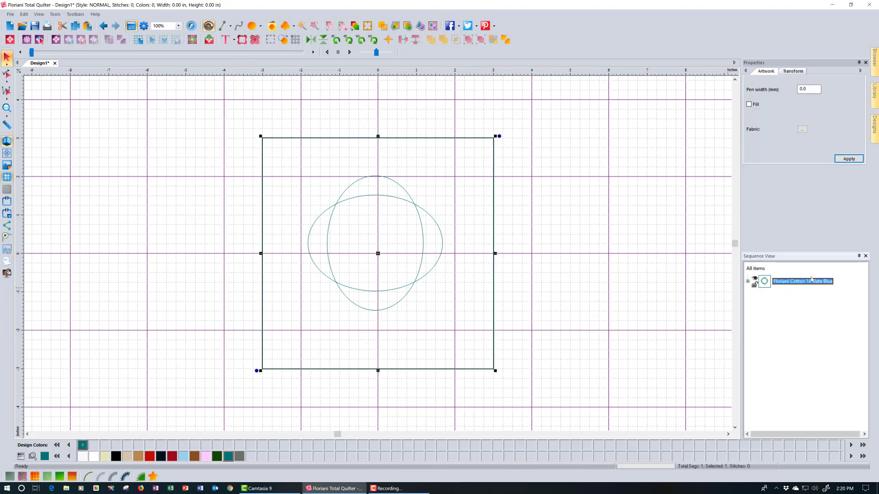
pyautogui.click(749, 105)
pyautogui.click(849, 158)
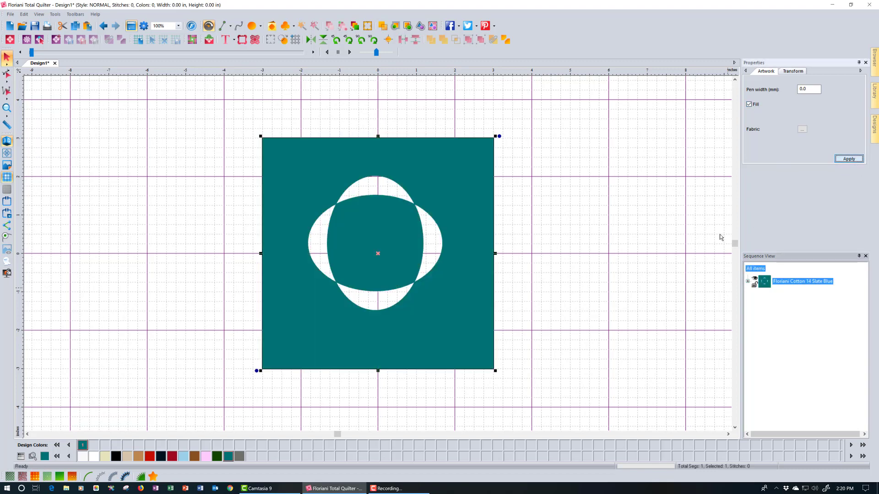